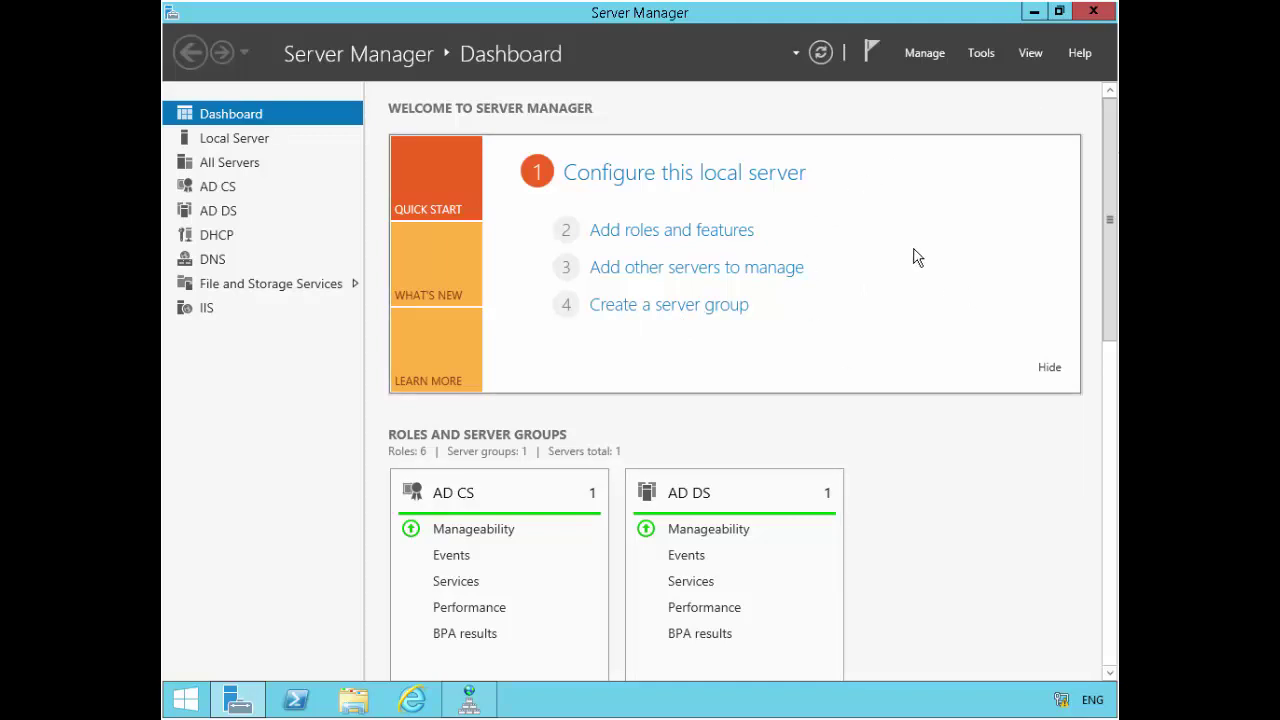
Step: Open the Group Policy Management console from Server Manager and maximize its window
{"action": "left_click", "coordinate": [240, 709]}
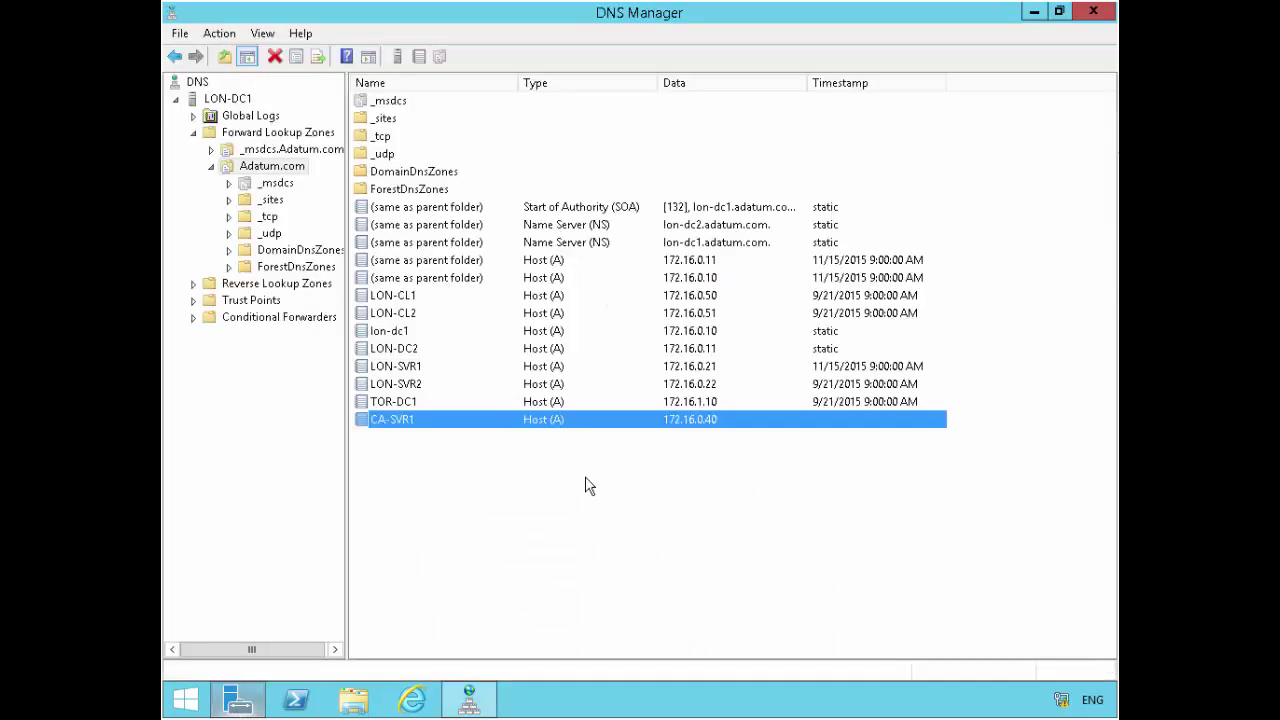
{"action": "left_click", "coordinate": [240, 705]}
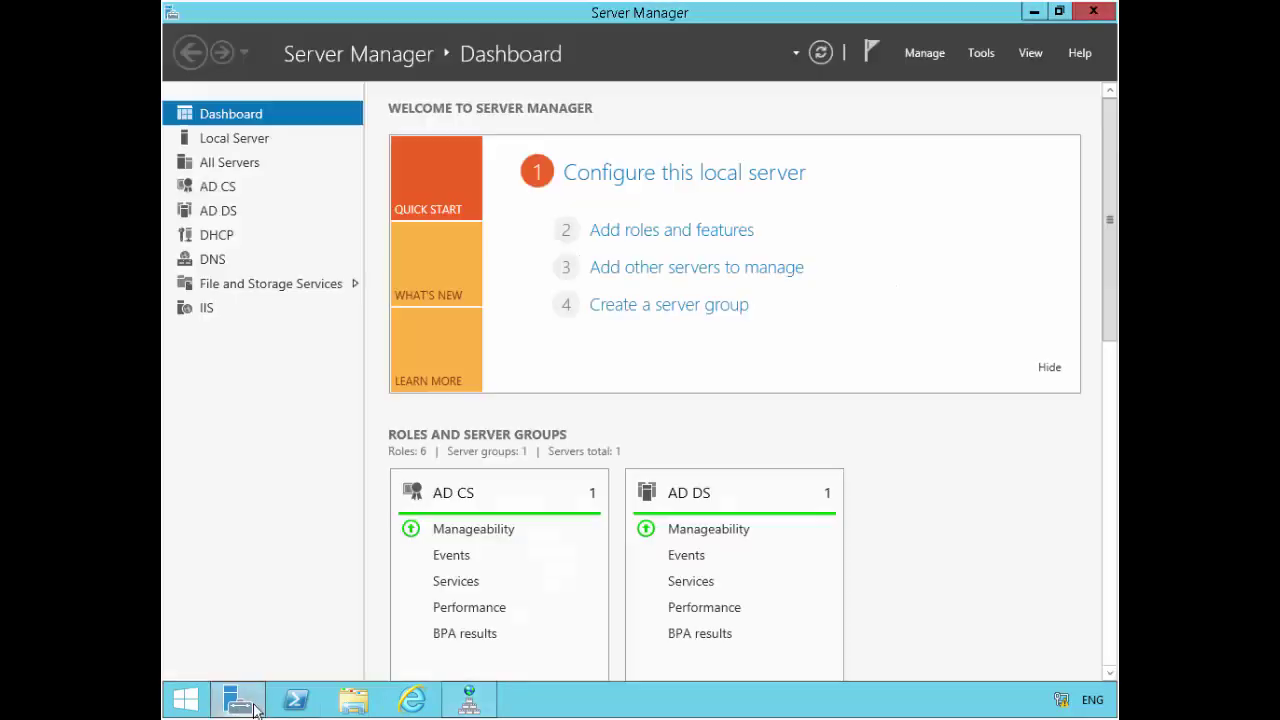
{"action": "left_click", "coordinate": [982, 54]}
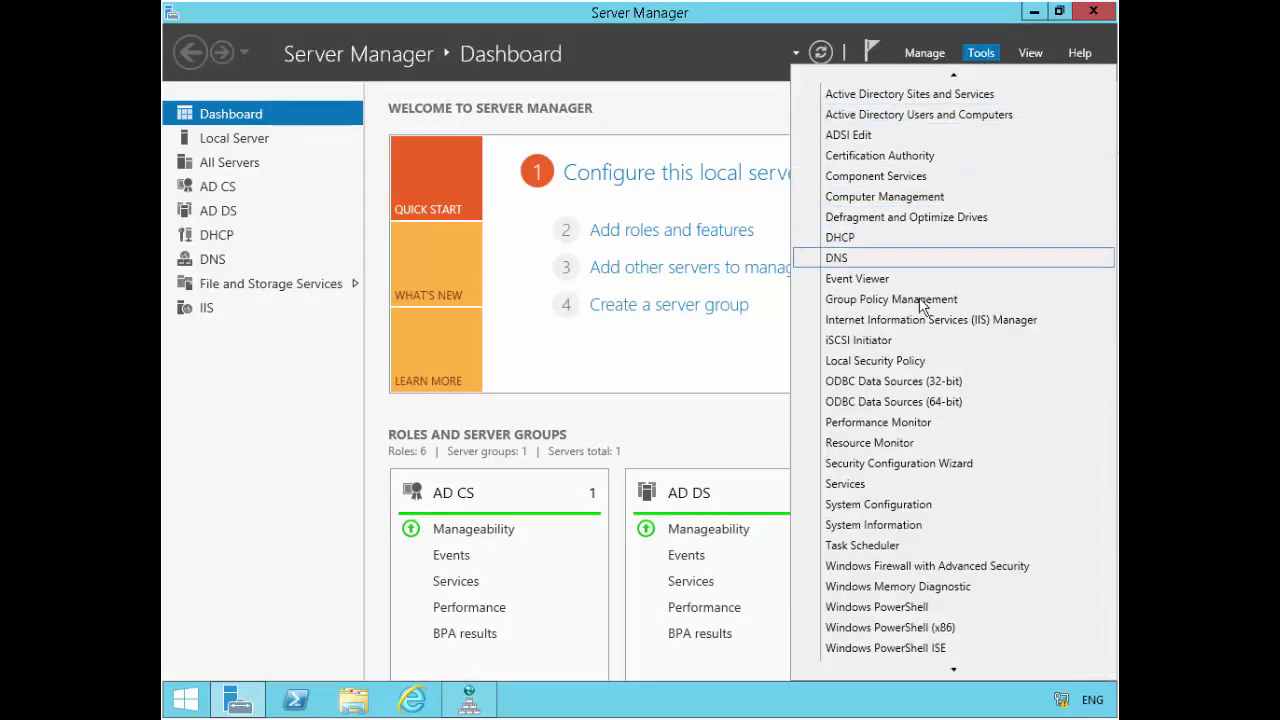
{"action": "left_click", "coordinate": [920, 298]}
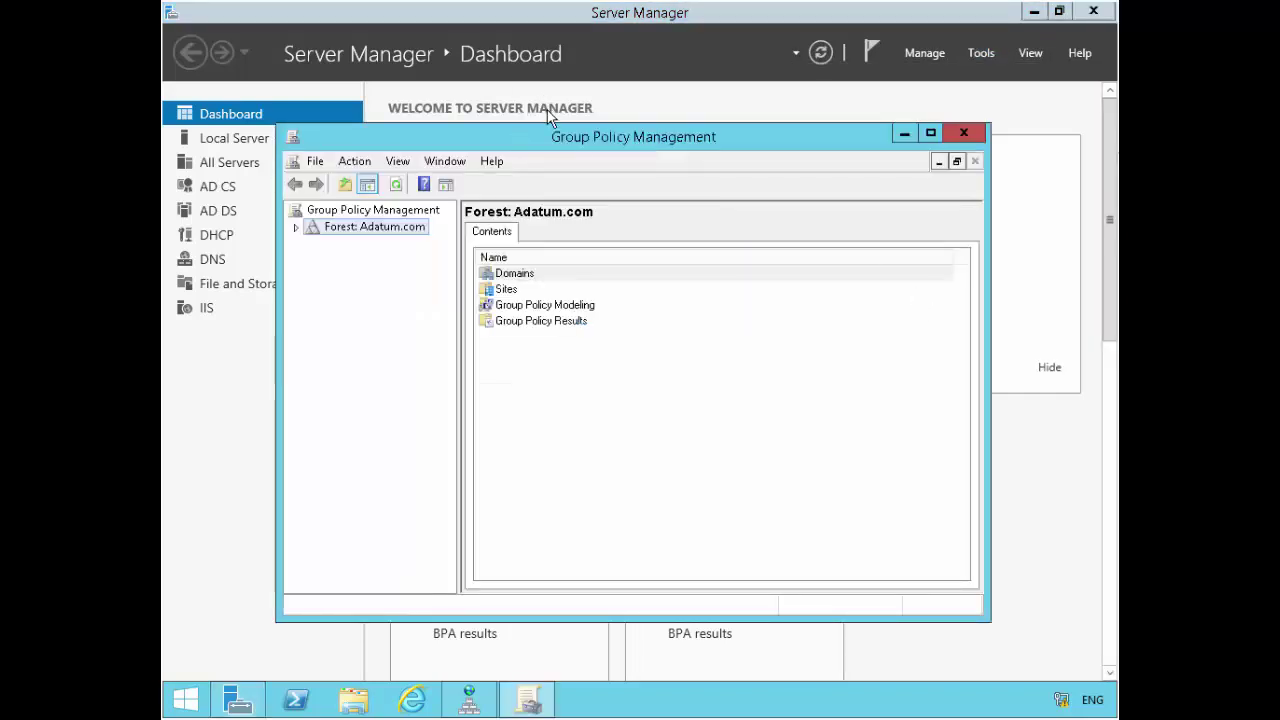
{"action": "double_click", "coordinate": [532, 137]}
Step: Expand the Adatum.com forest down to the Adatum.com domain's contents and widen the console tree
{"action": "left_click", "coordinate": [178, 100]}
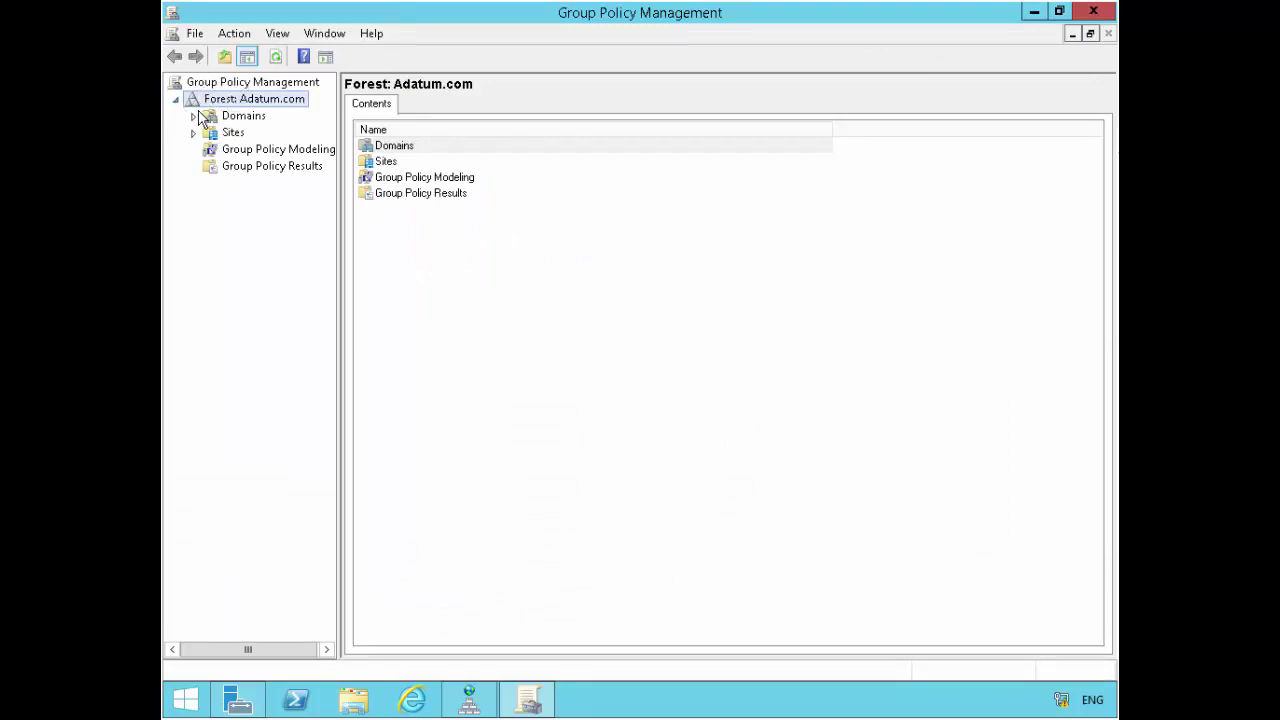
{"action": "left_click", "coordinate": [193, 116]}
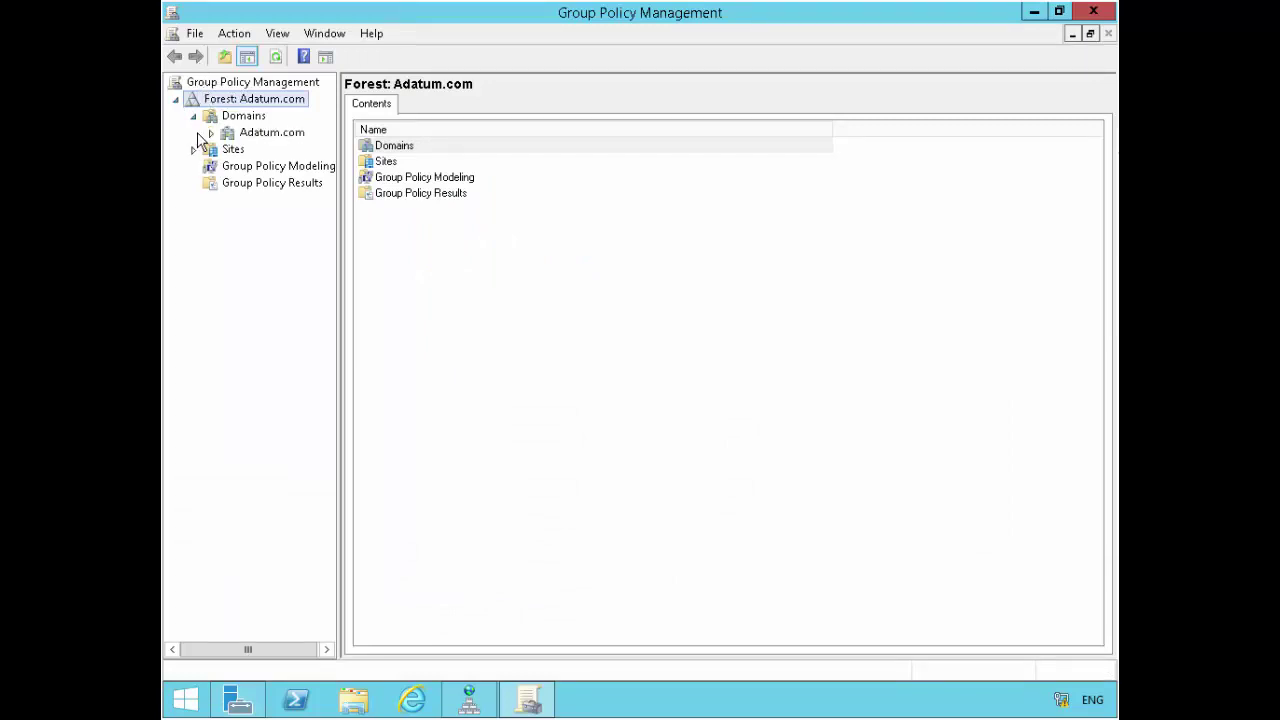
{"action": "left_click", "coordinate": [211, 133]}
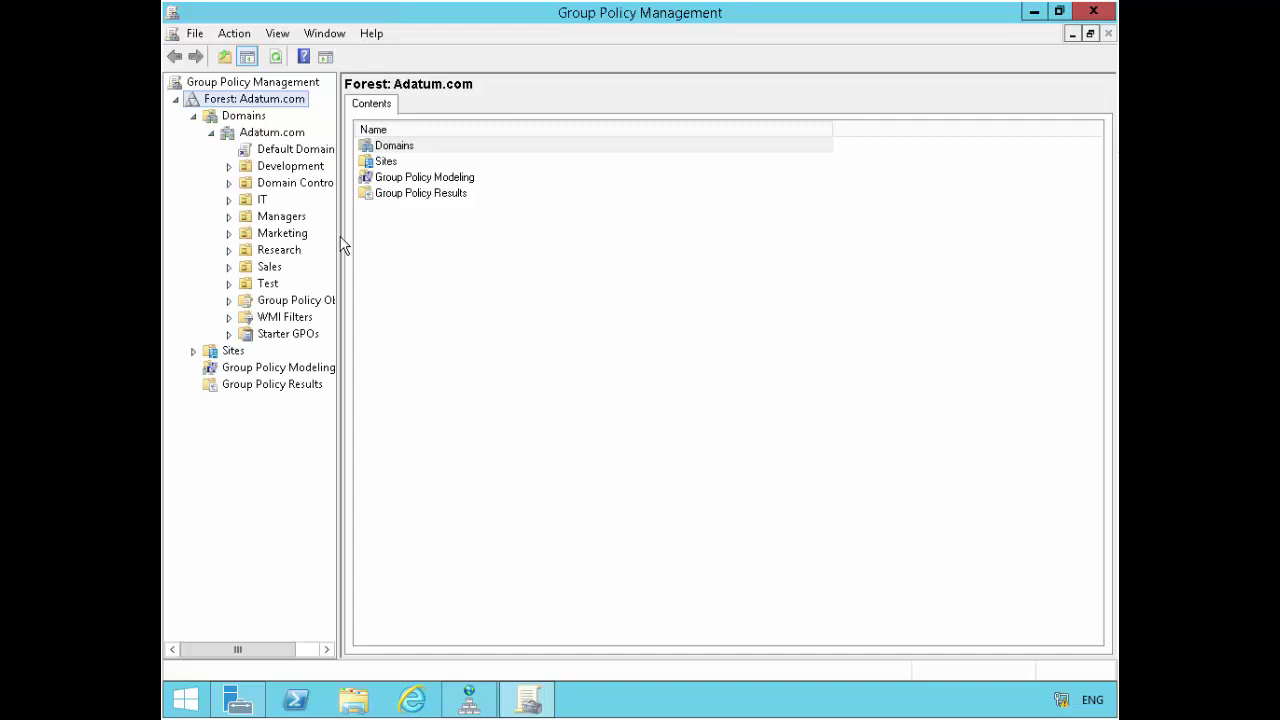
{"action": "left_click_drag", "start_coordinate": [340, 238], "coordinate": [438, 238]}
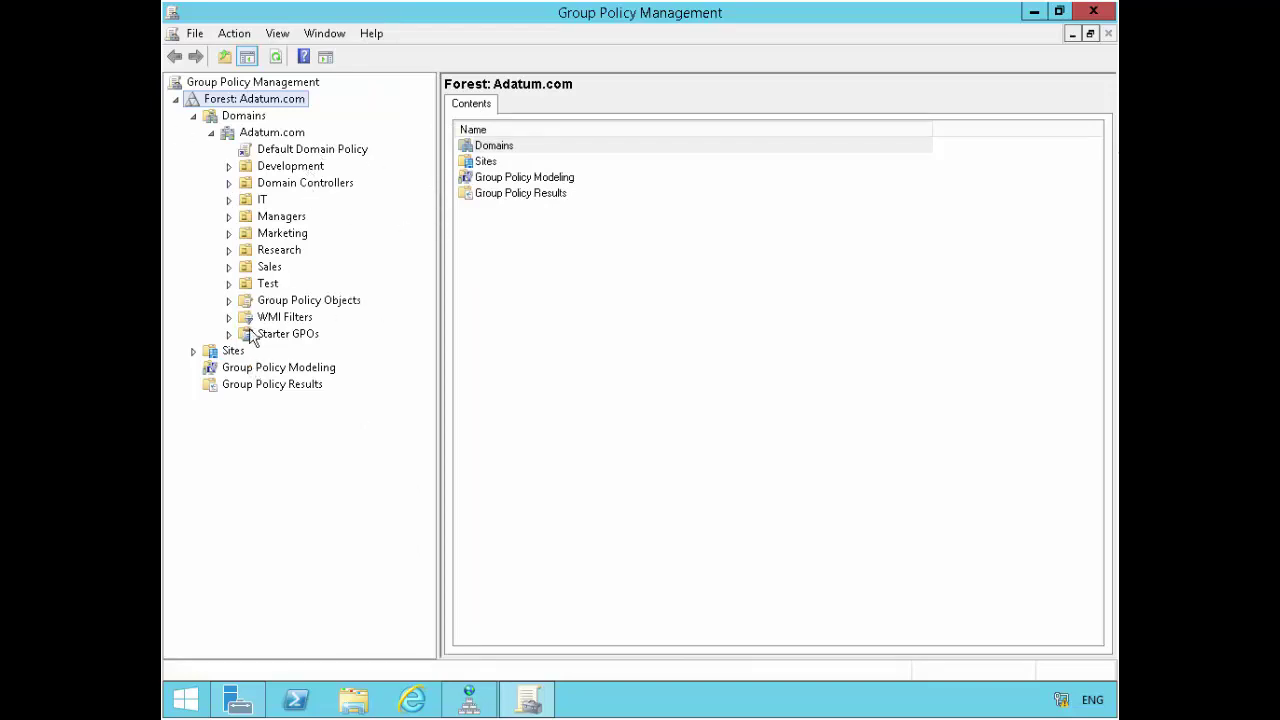
Step: Open the Default Domain Policy for editing in a maximized window
{"action": "right_click", "coordinate": [296, 150]}
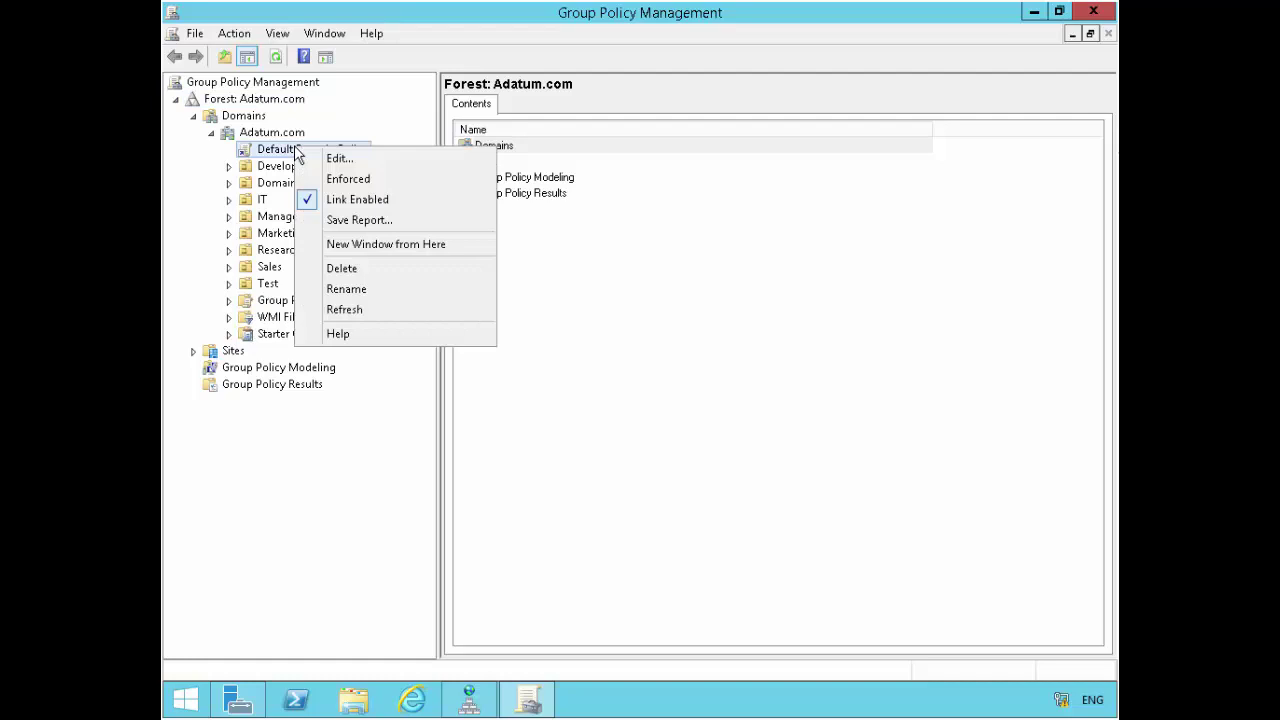
{"action": "left_click", "coordinate": [323, 157]}
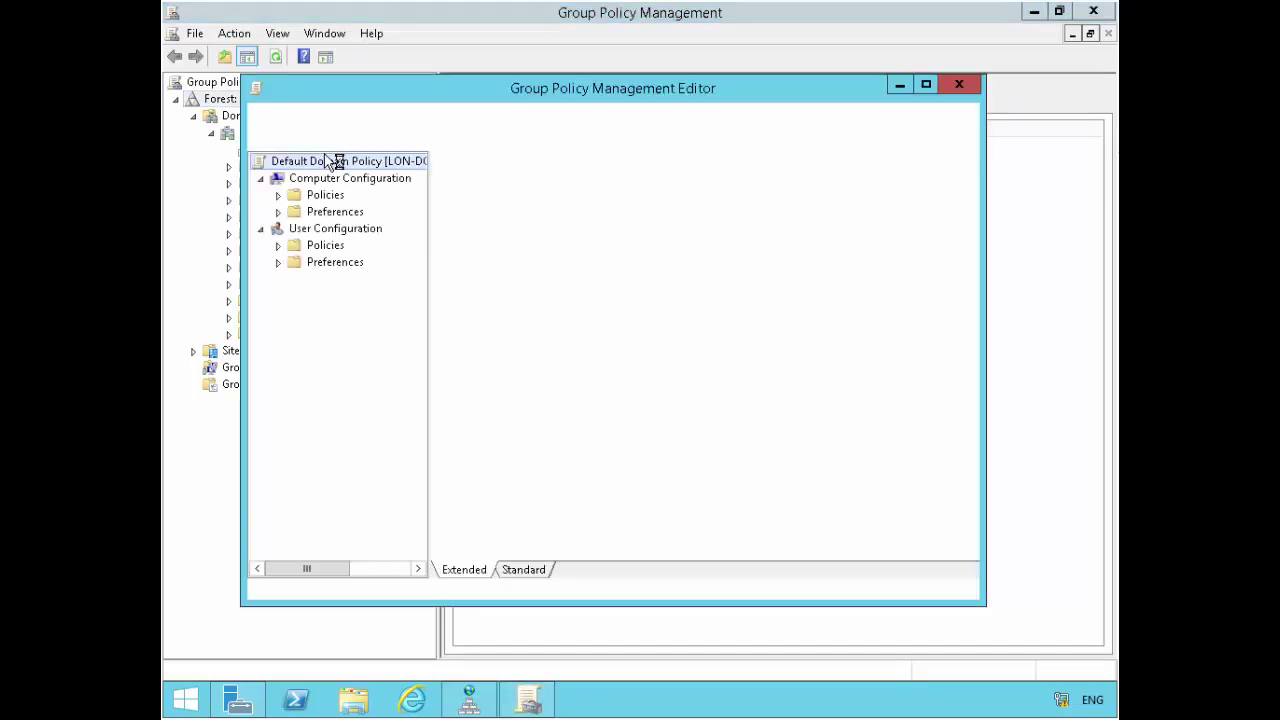
{"action": "left_click", "coordinate": [926, 88]}
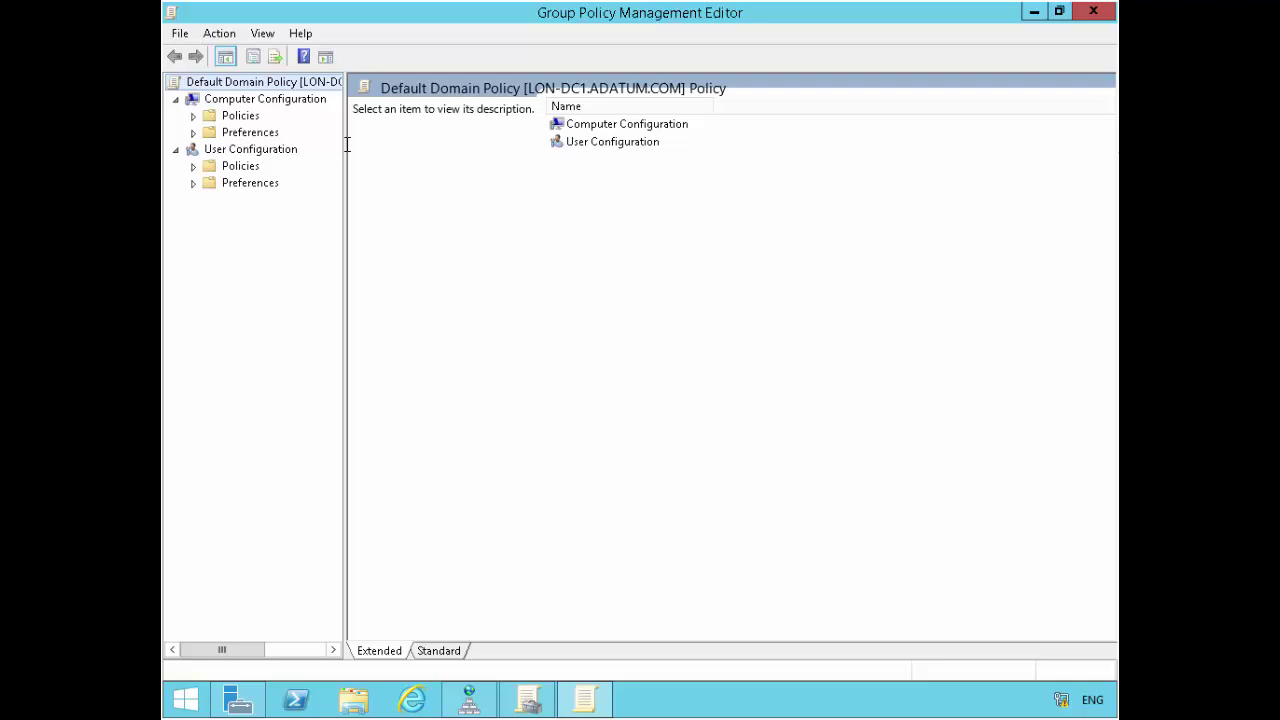
{"action": "left_click_drag", "start_coordinate": [344, 143], "coordinate": [356, 146]}
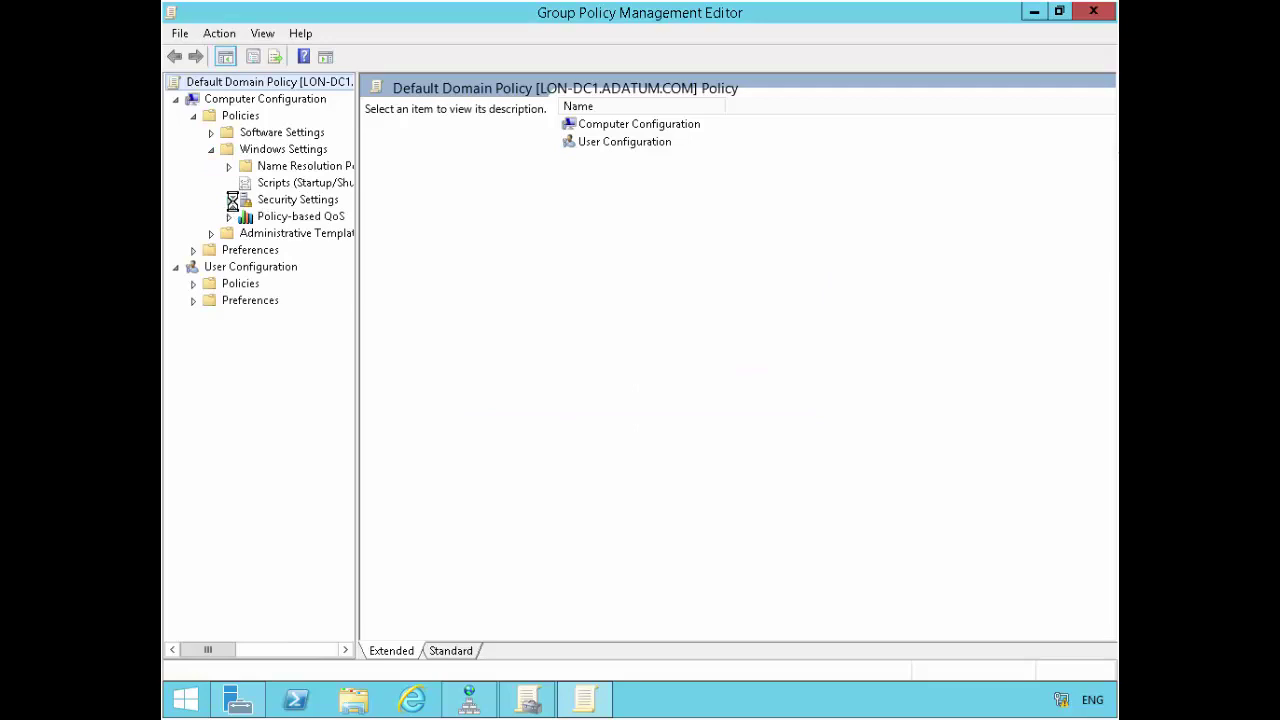
Step: Open the Trusted Root Certification Authorities store under the computer's Security Settings > Public Key Policies, widening the tree to read full names
{"action": "left_click", "coordinate": [229, 199]}
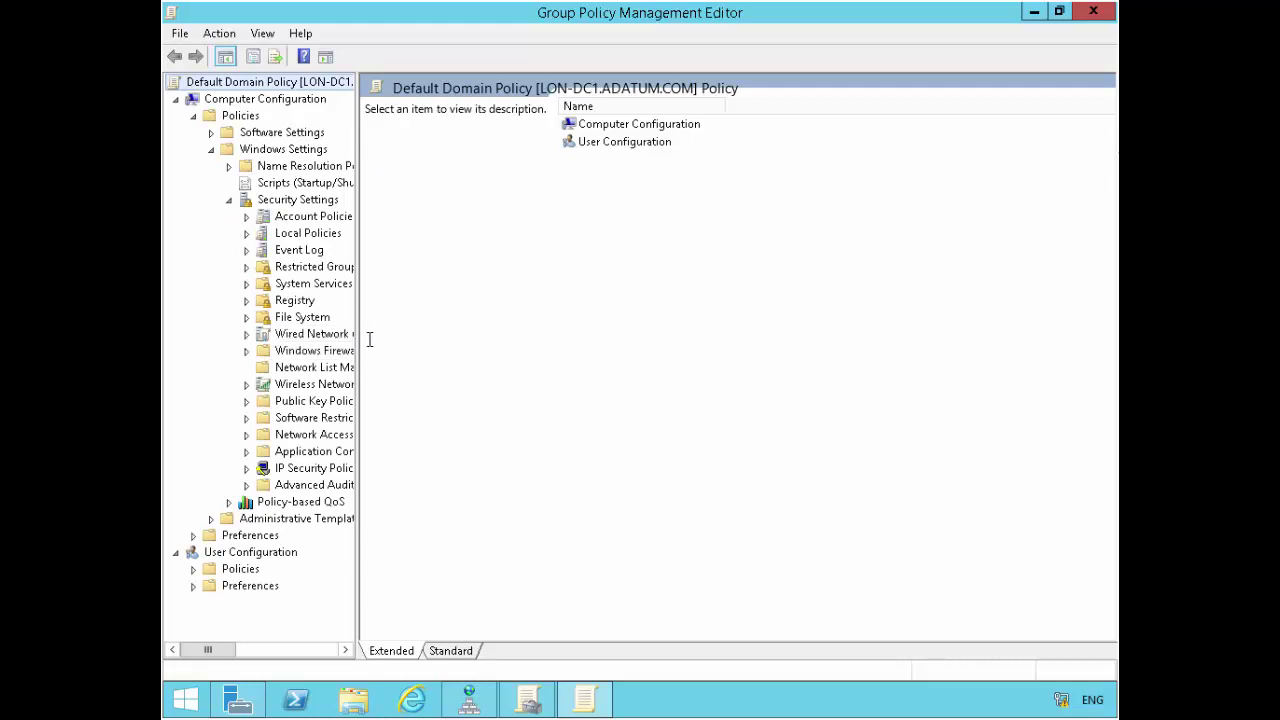
{"action": "left_click_drag", "start_coordinate": [357, 343], "coordinate": [480, 343]}
{"action": "left_click", "coordinate": [246, 401]}
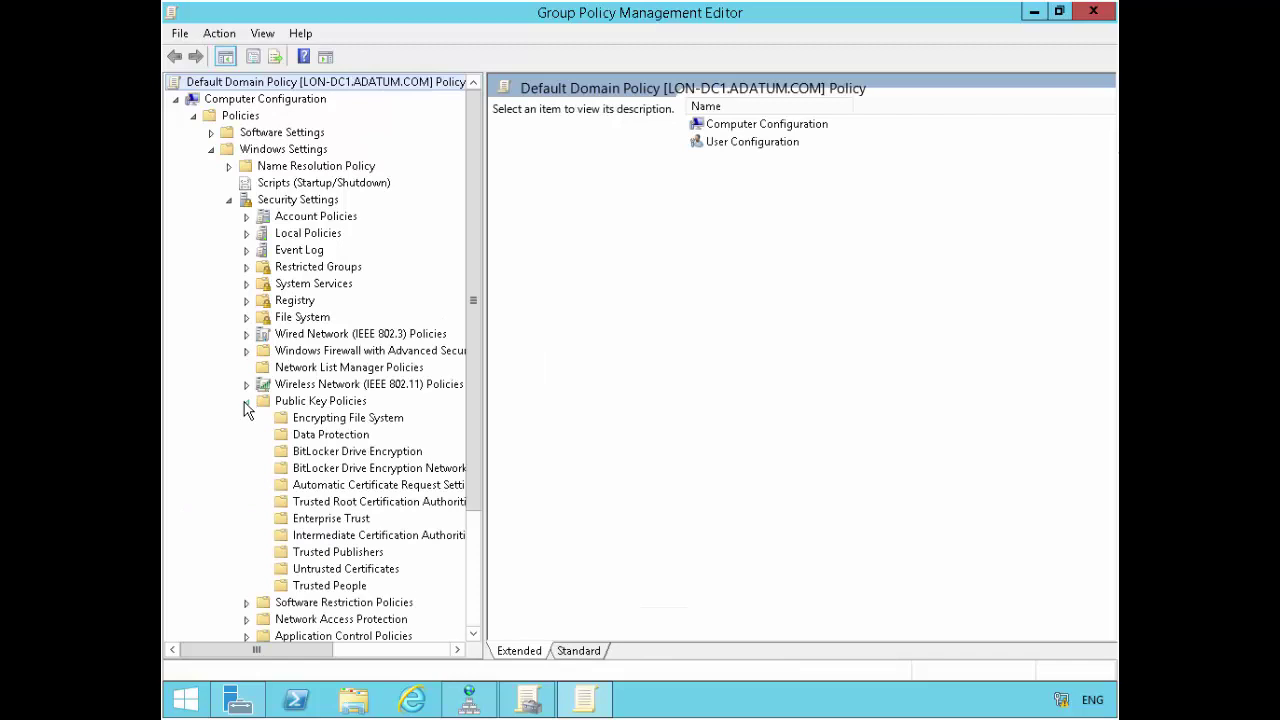
{"action": "left_click", "coordinate": [335, 503]}
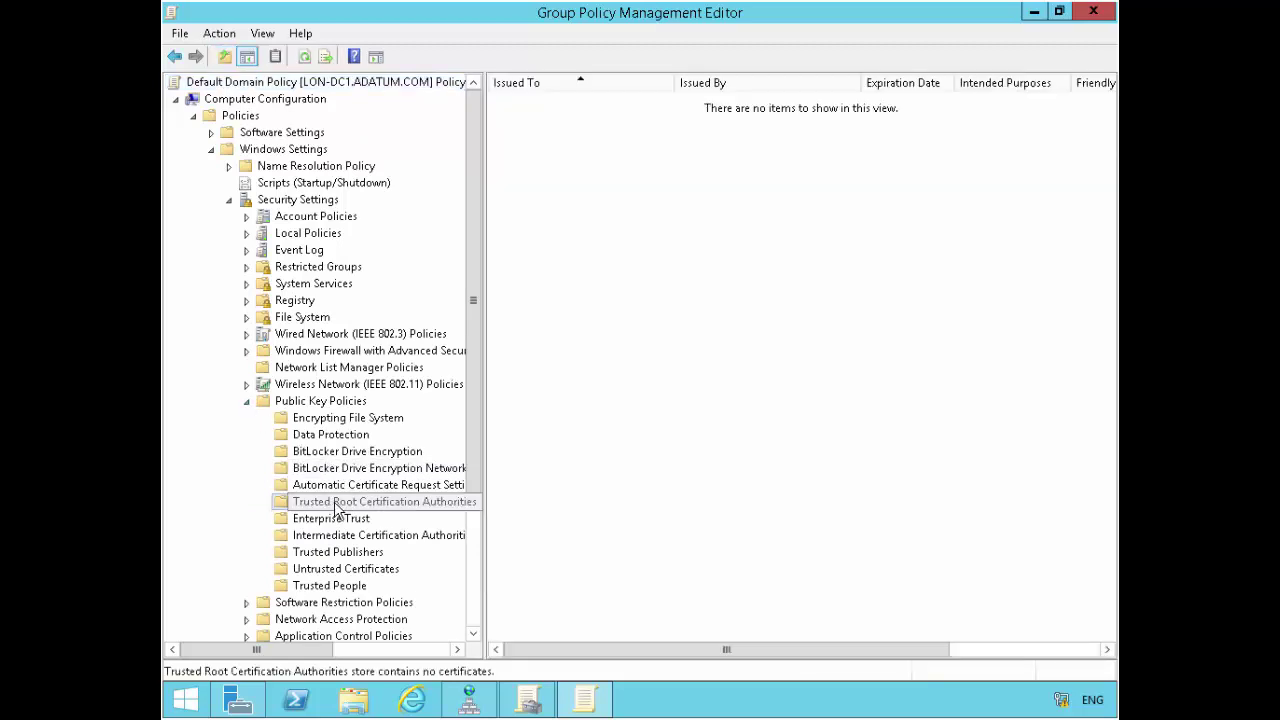
Step: Start a certificate import into Trusted Root Certification Authorities and choose the file \\lon-svr1\c$\RootCA.cer
{"action": "right_click", "coordinate": [360, 508]}
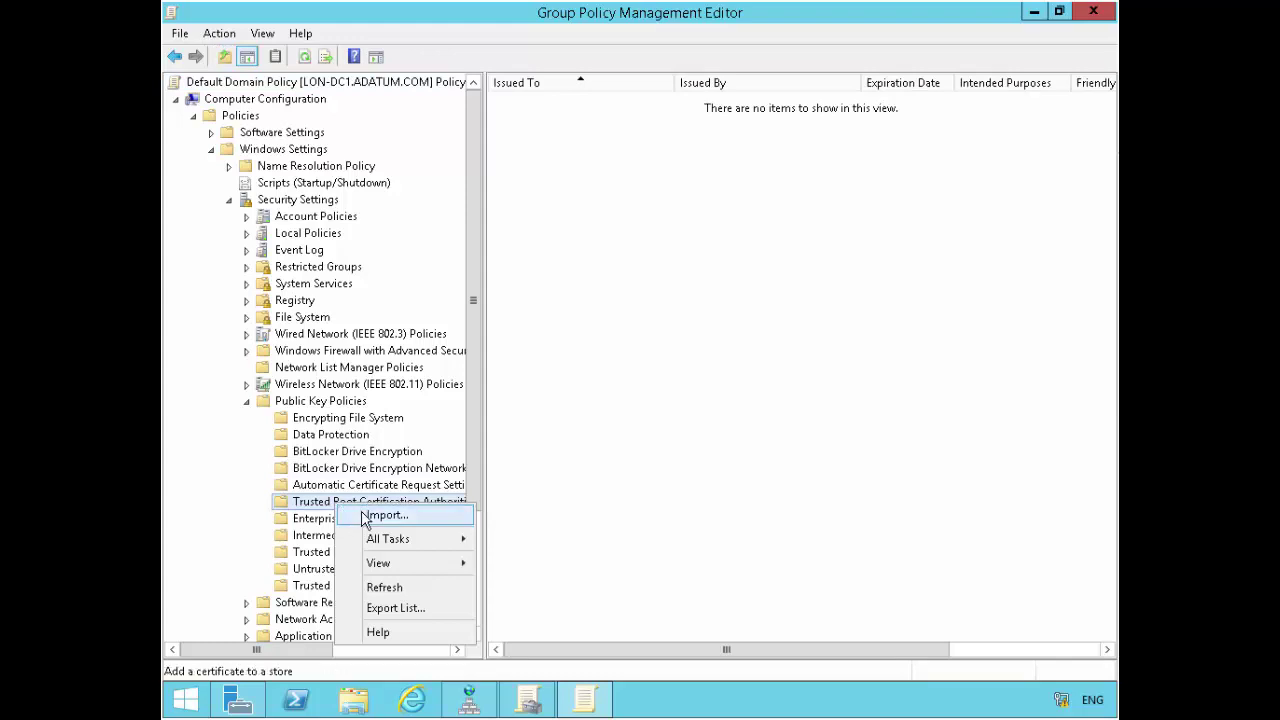
{"action": "left_click", "coordinate": [362, 518]}
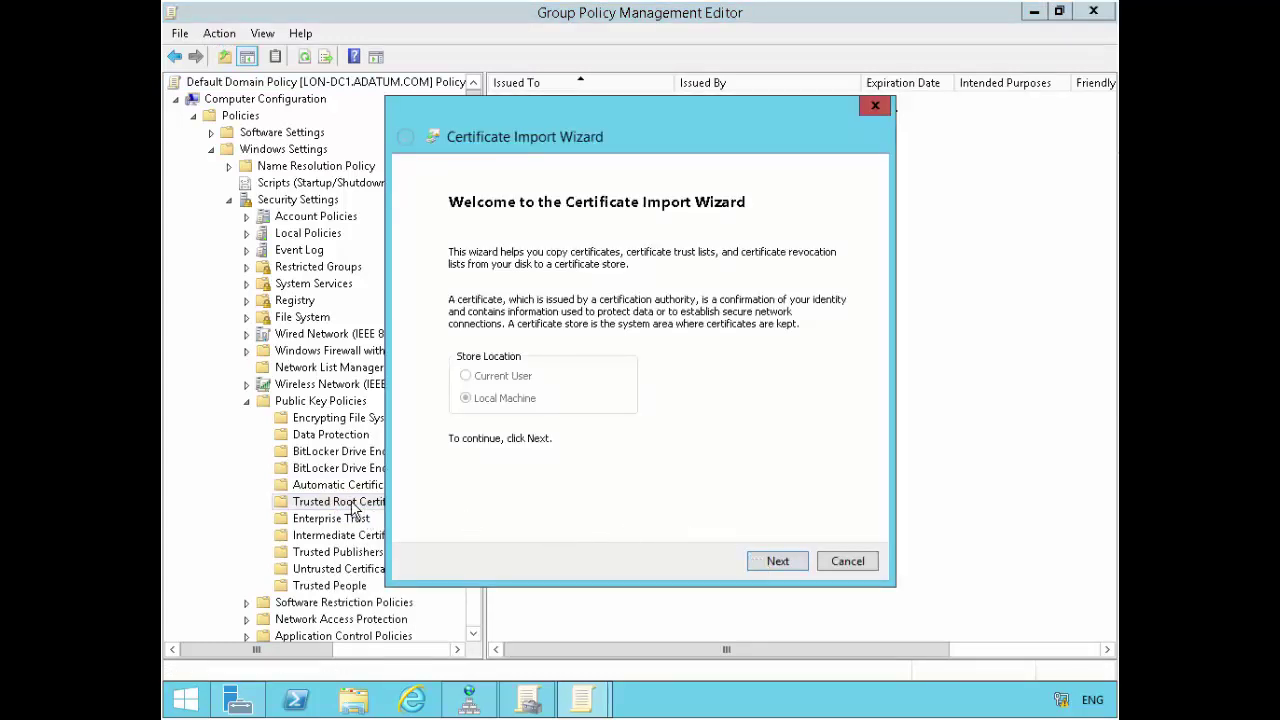
{"action": "left_click", "coordinate": [799, 567]}
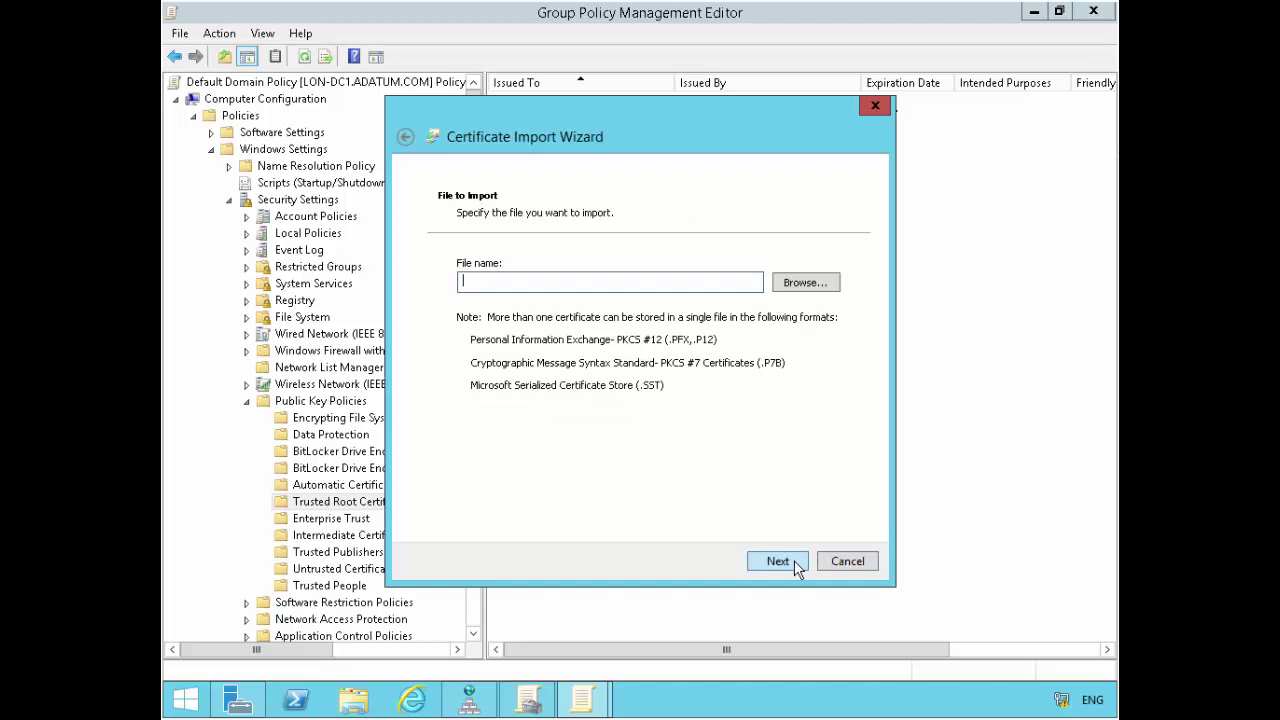
{"action": "left_click", "coordinate": [818, 284]}
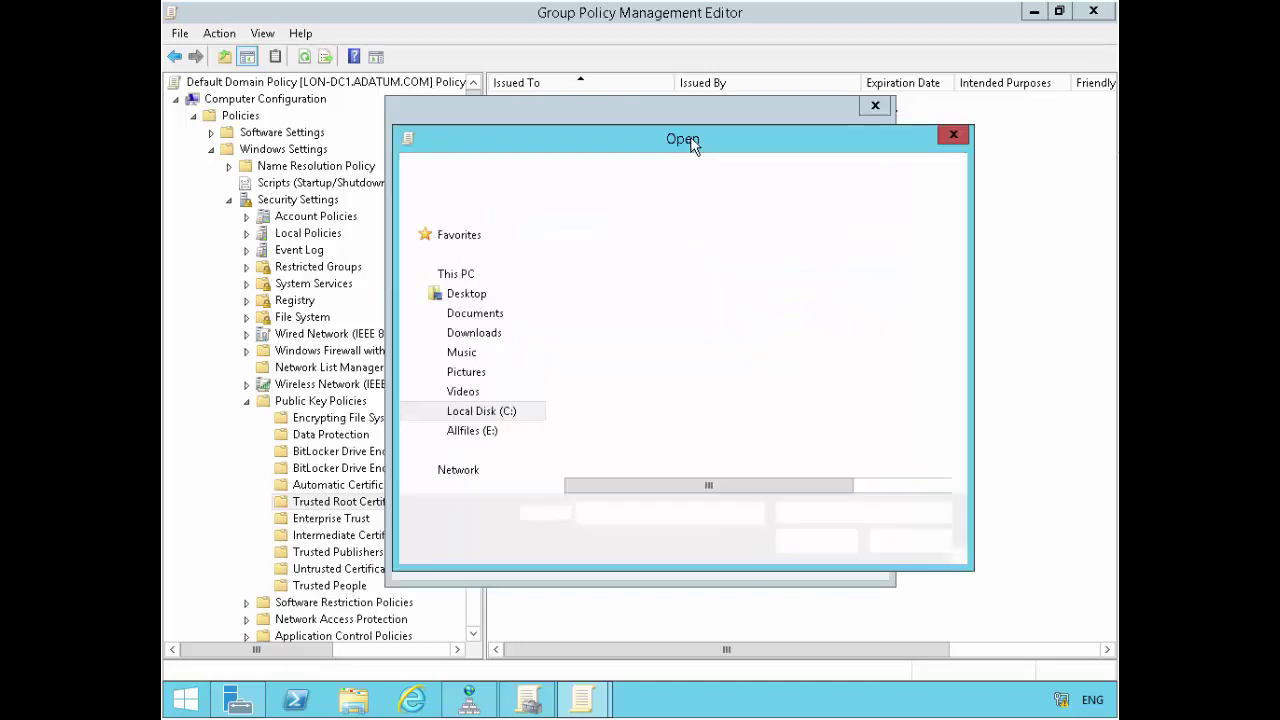
{"action": "left_click", "coordinate": [697, 170]}
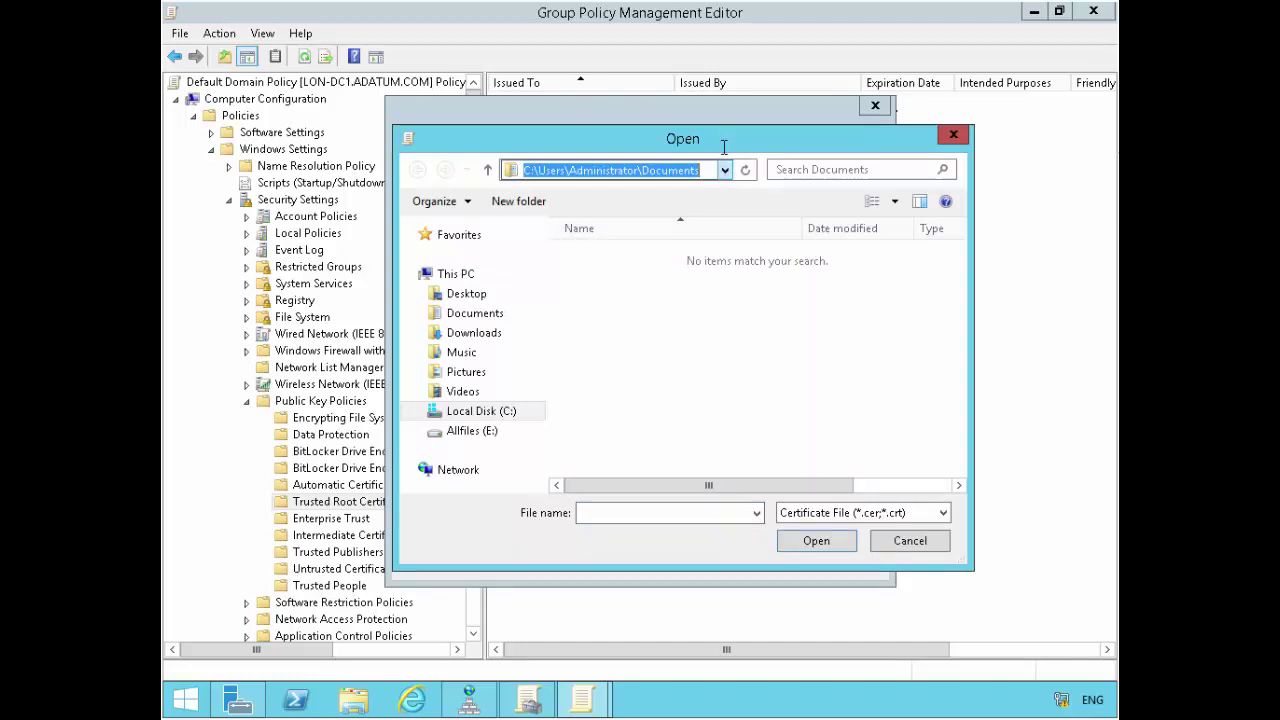
{"action": "type", "text": "\\\\"}
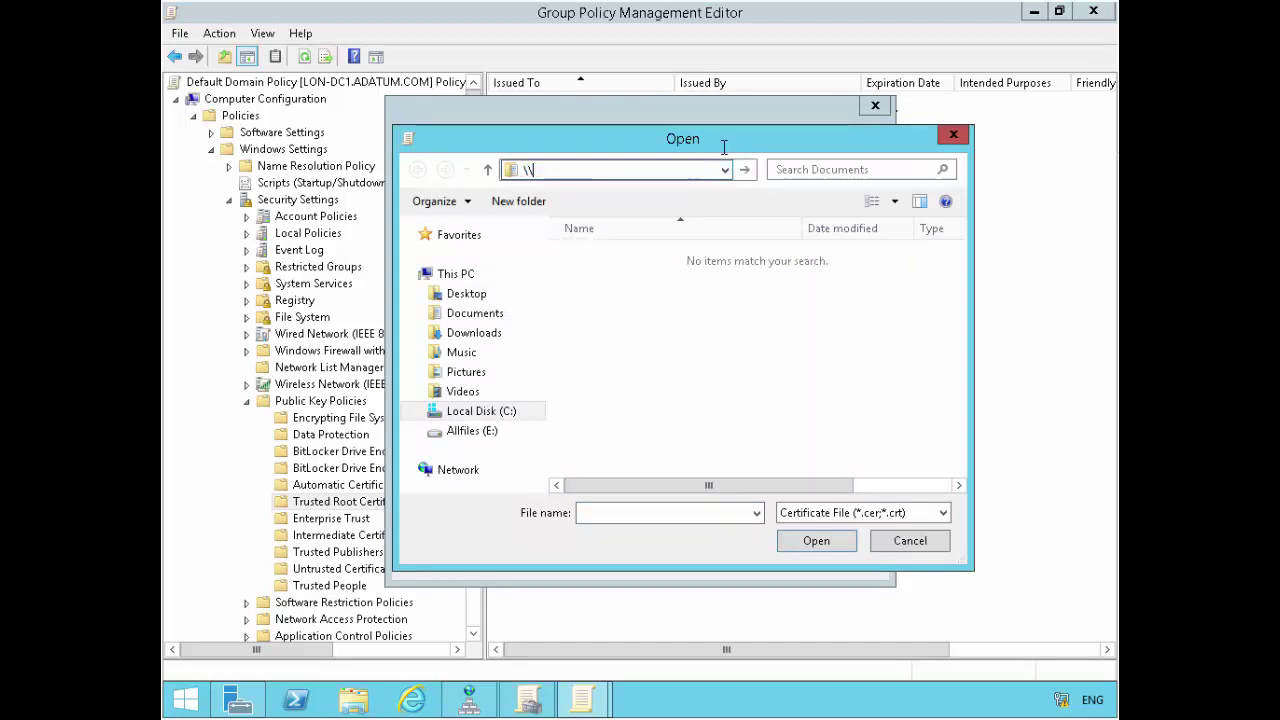
{"action": "type", "text": "lon-svr1"}
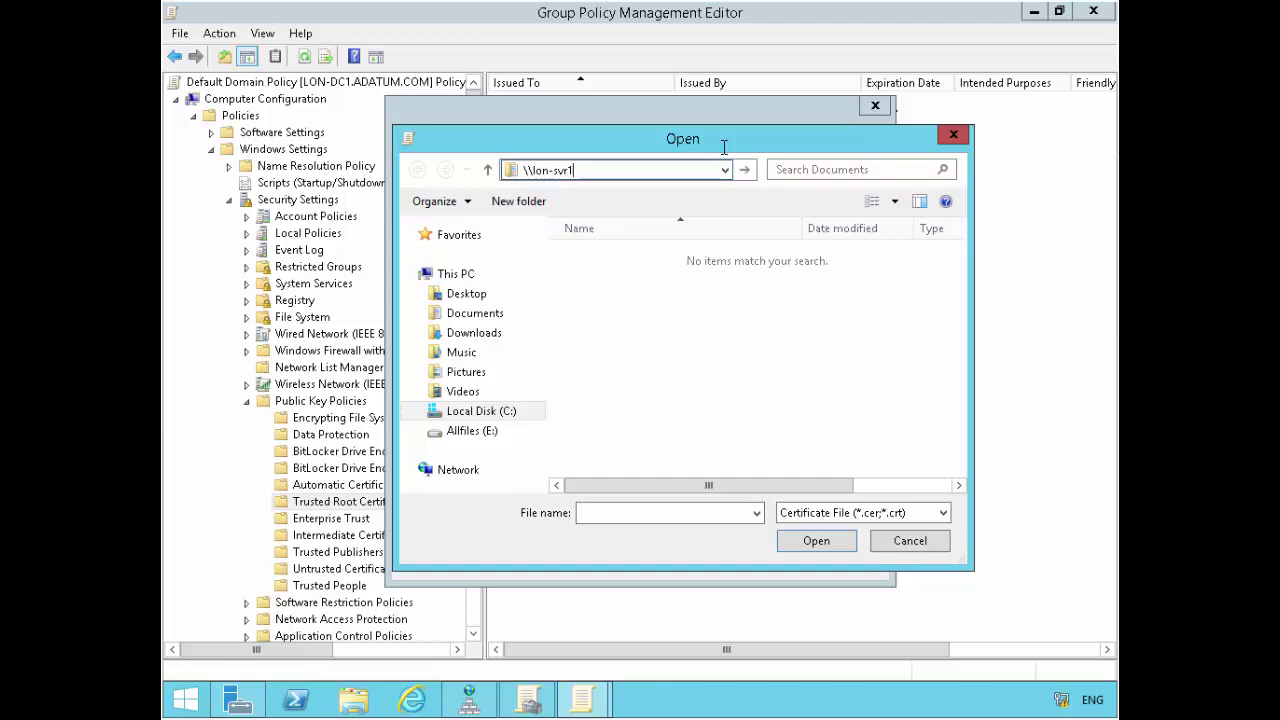
{"action": "type", "text": "\\c$"}
{"action": "key", "text": "Return"}
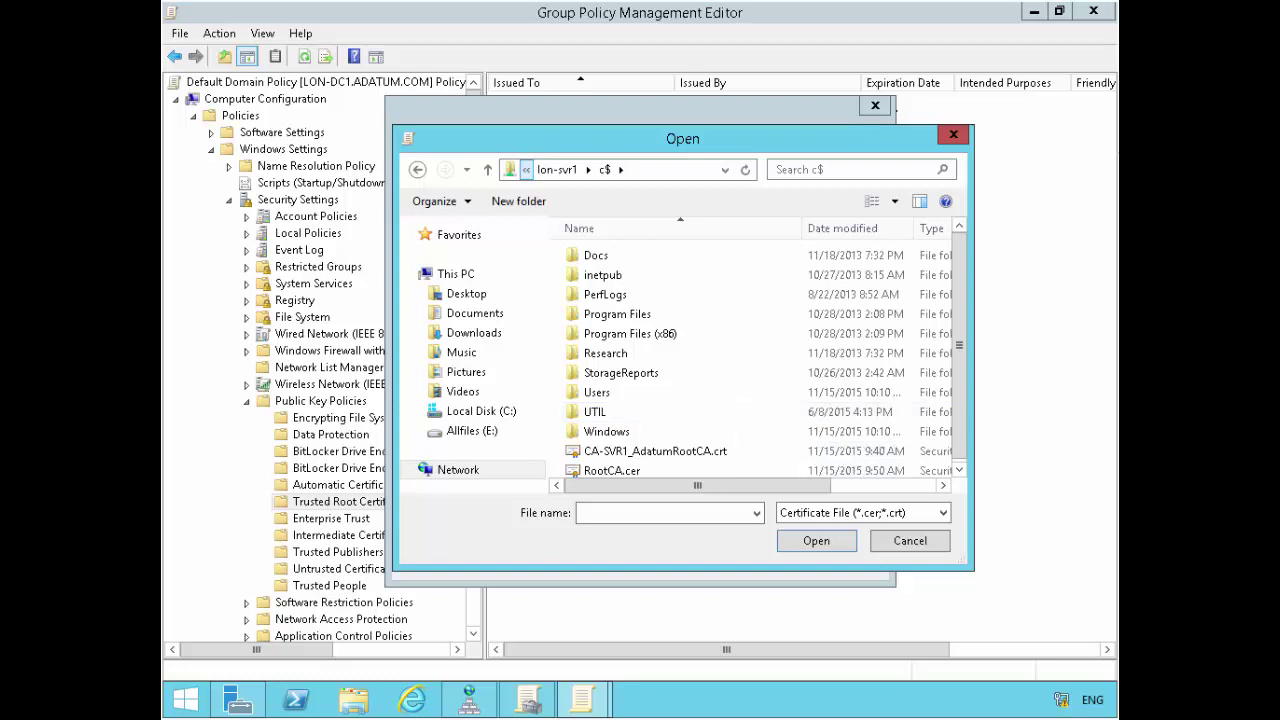
{"action": "left_click", "coordinate": [680, 476]}
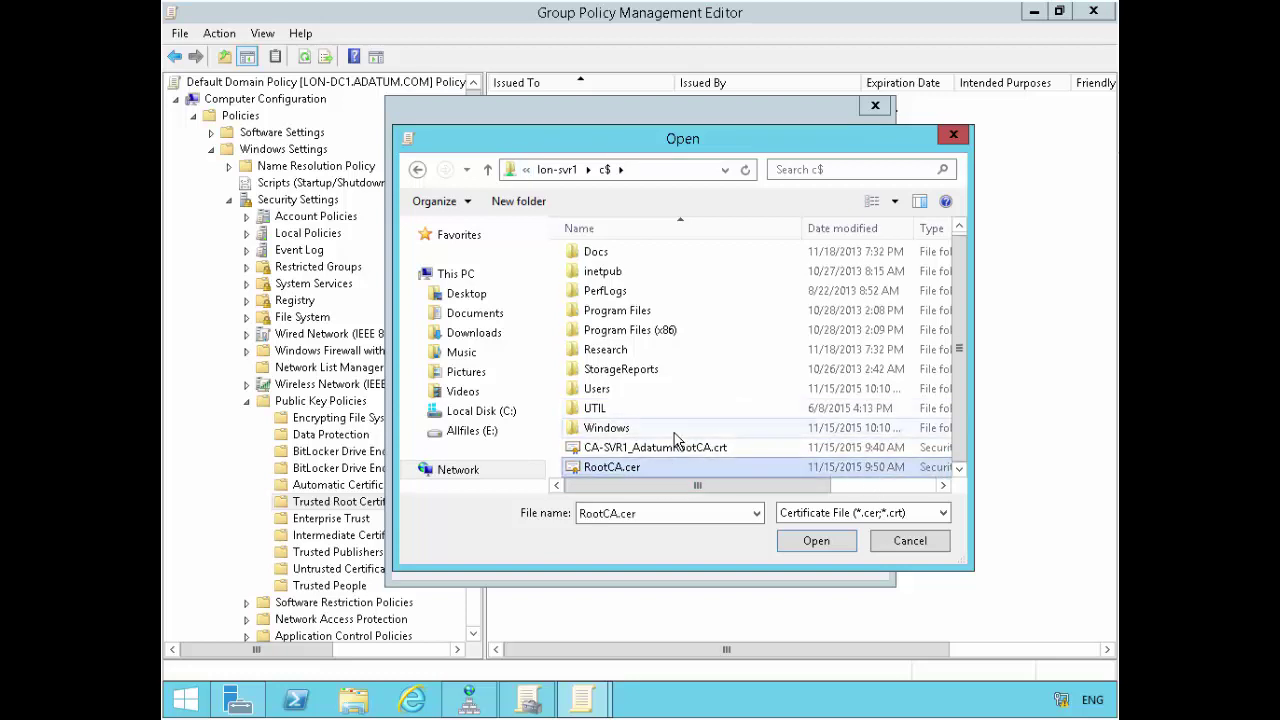
{"action": "left_click", "coordinate": [840, 545]}
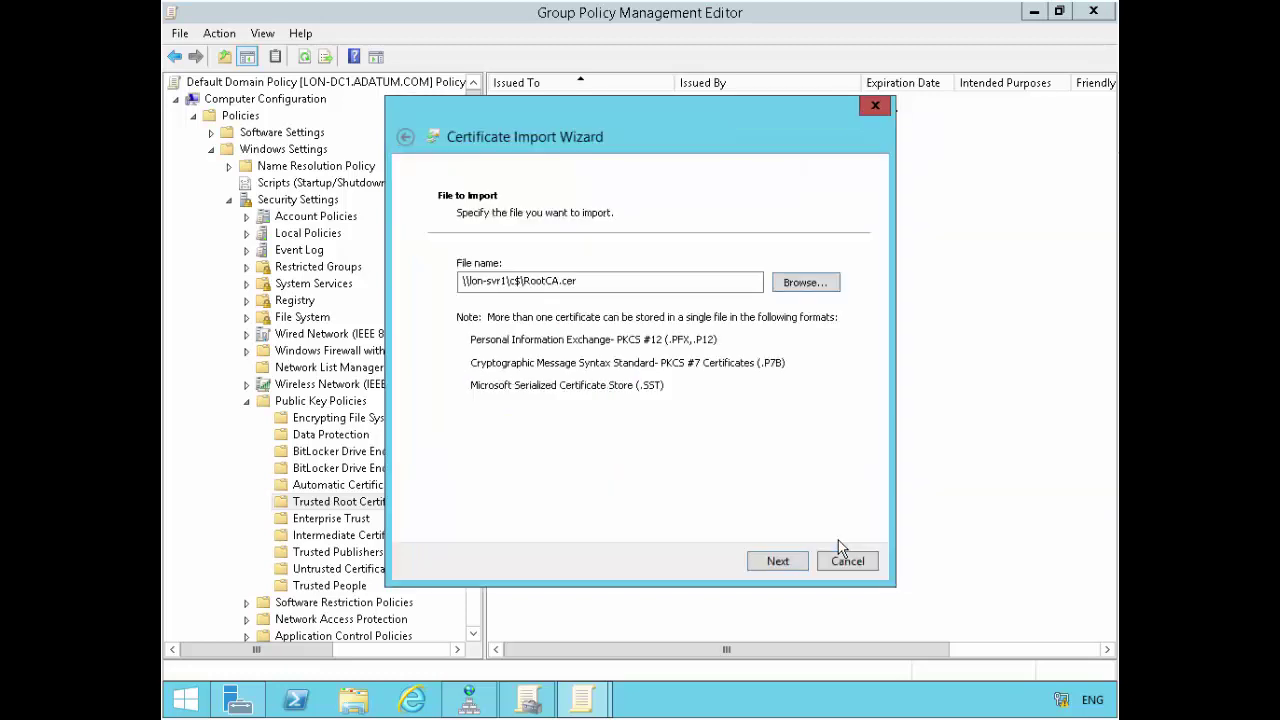
Step: Complete the import into the Trusted Root Certification Authorities store and select the imported certificate
{"action": "left_click", "coordinate": [795, 563]}
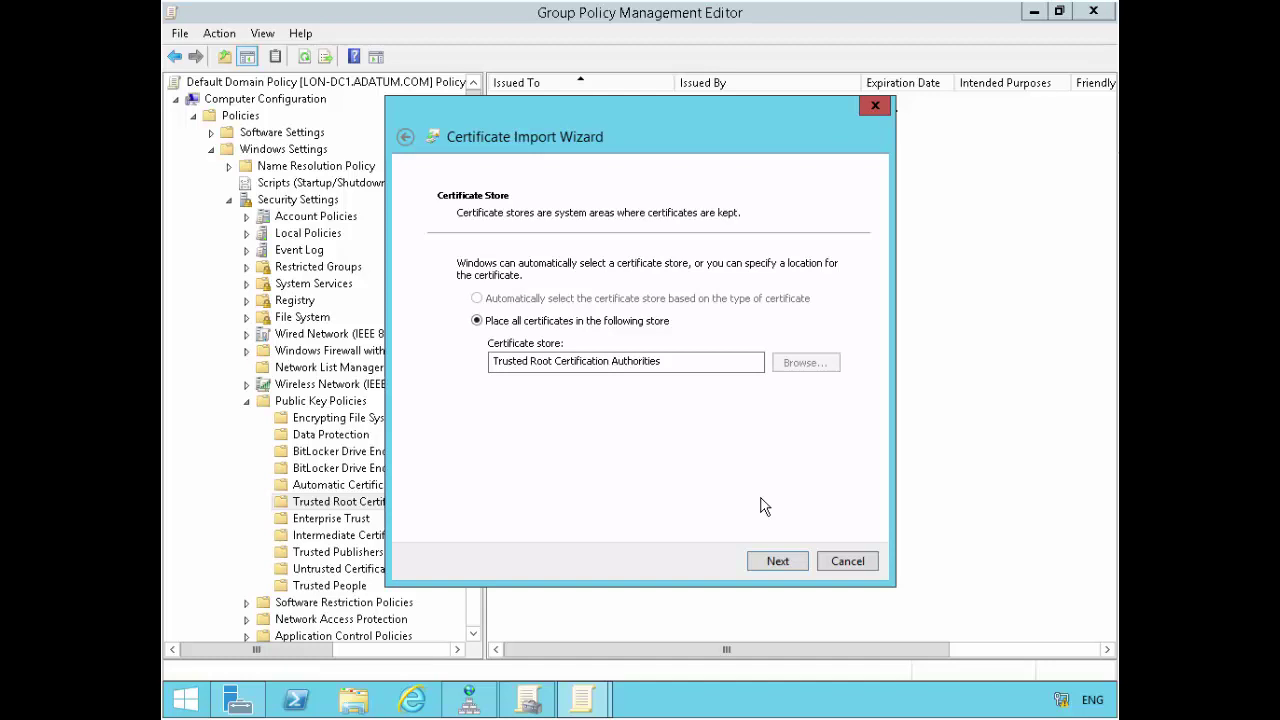
{"action": "left_click", "coordinate": [782, 563]}
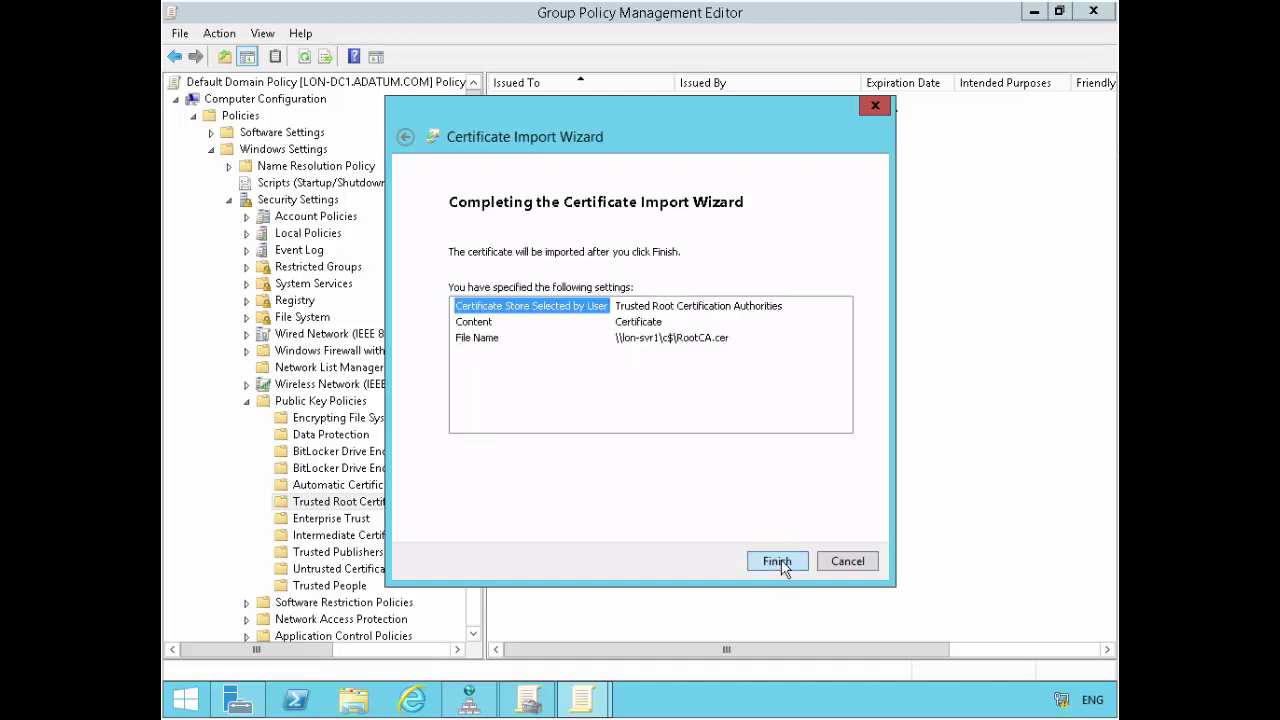
{"action": "left_click", "coordinate": [778, 562]}
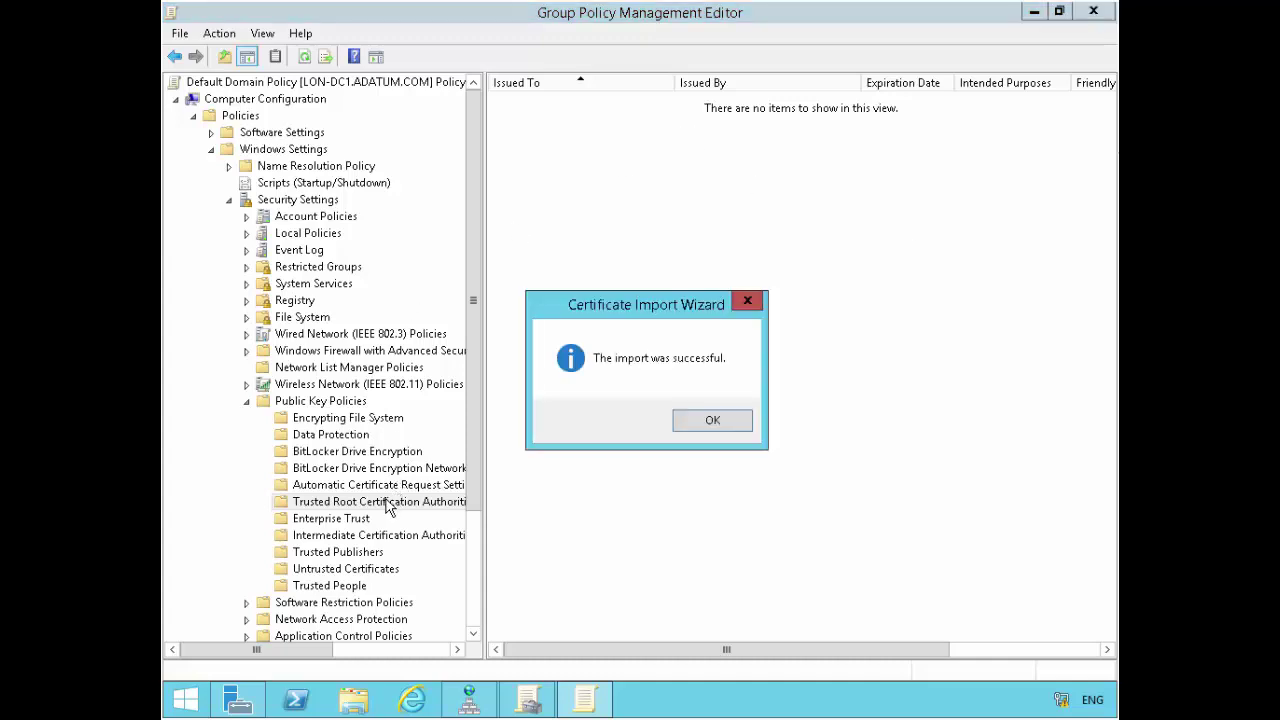
{"action": "left_click", "coordinate": [722, 423]}
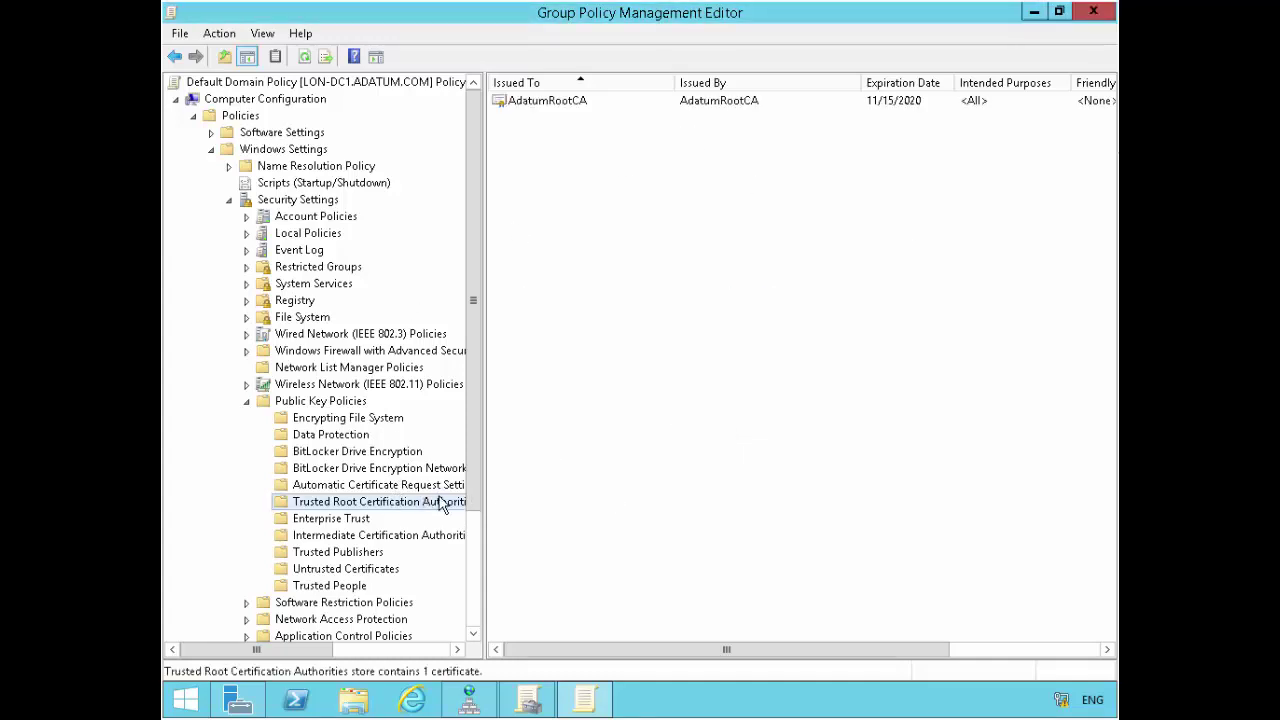
{"action": "left_click", "coordinate": [578, 106]}
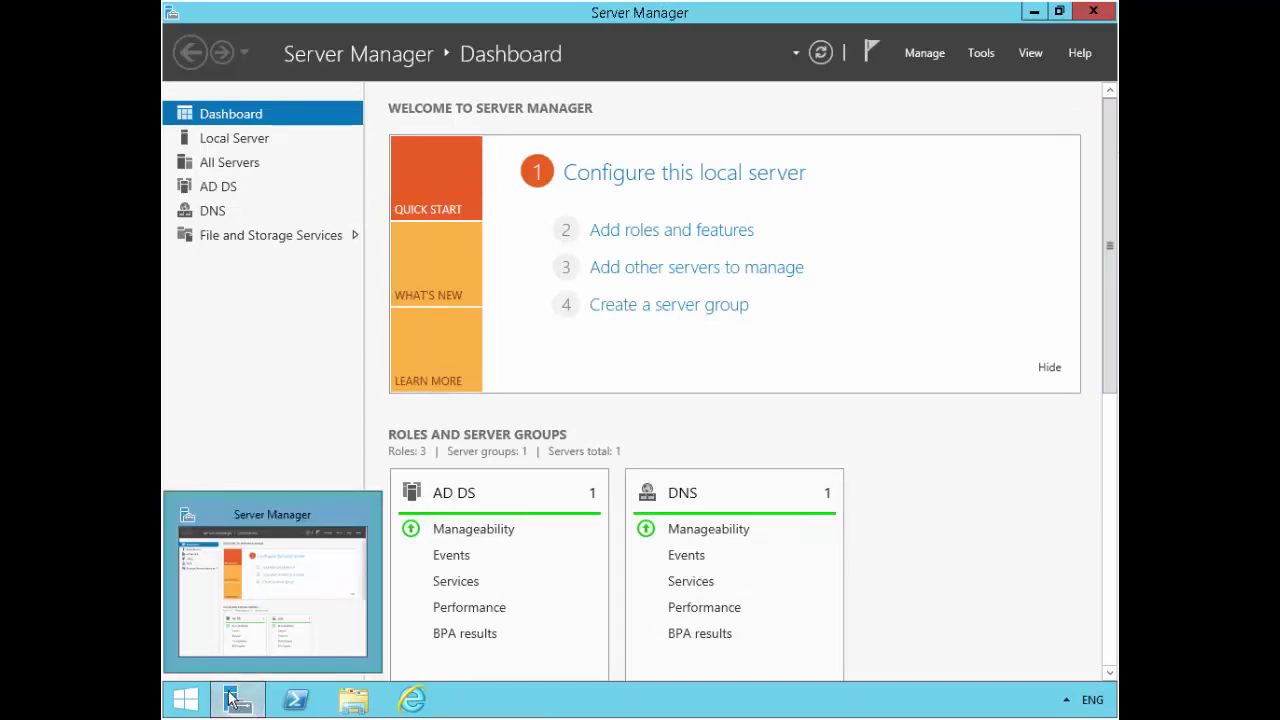
Step: Open Windows PowerShell as administrator, run mmc and maximize the new empty console
{"action": "right_click", "coordinate": [290, 700]}
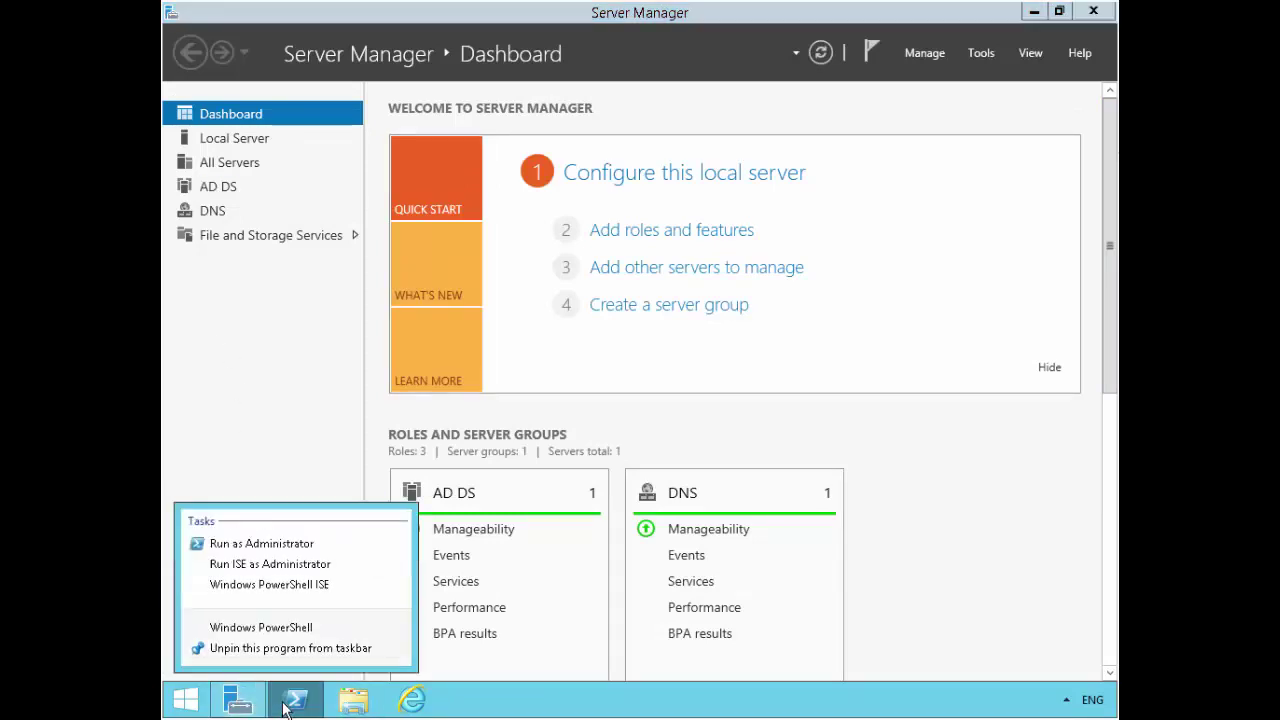
{"action": "left_click", "coordinate": [258, 543]}
{"action": "left_click", "coordinate": [469, 150]}
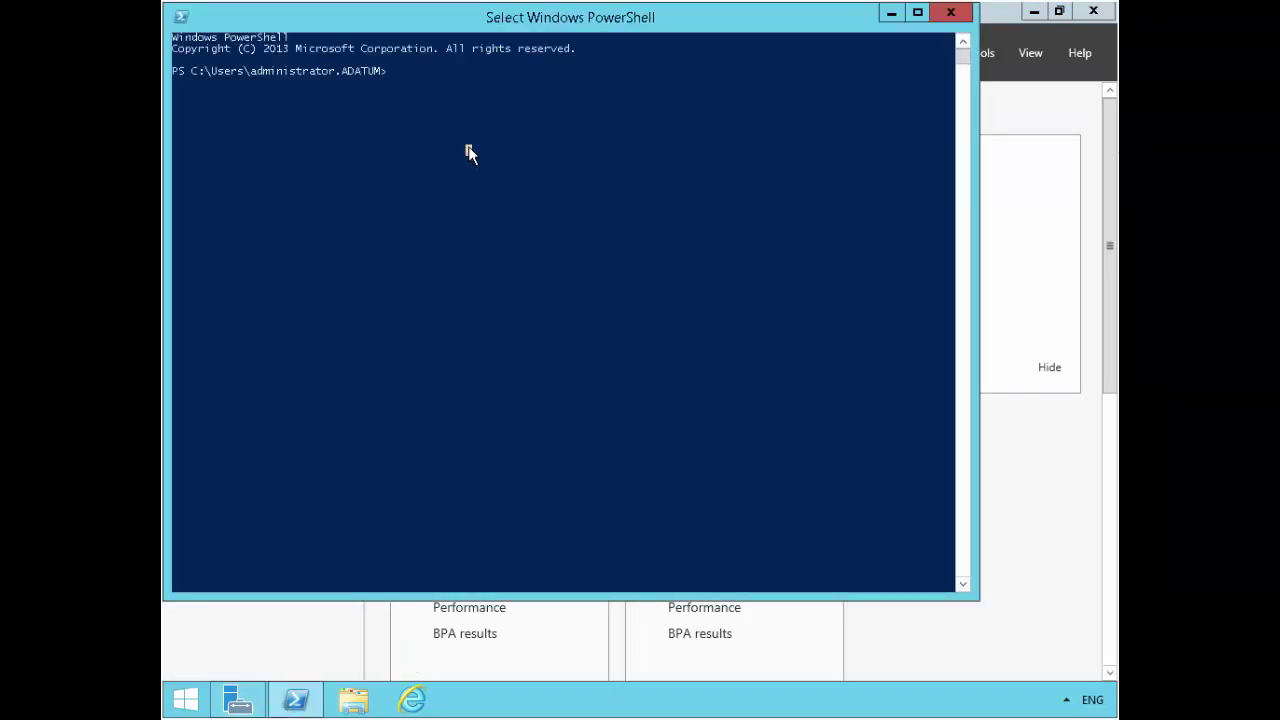
{"action": "type", "text": "mmc"}
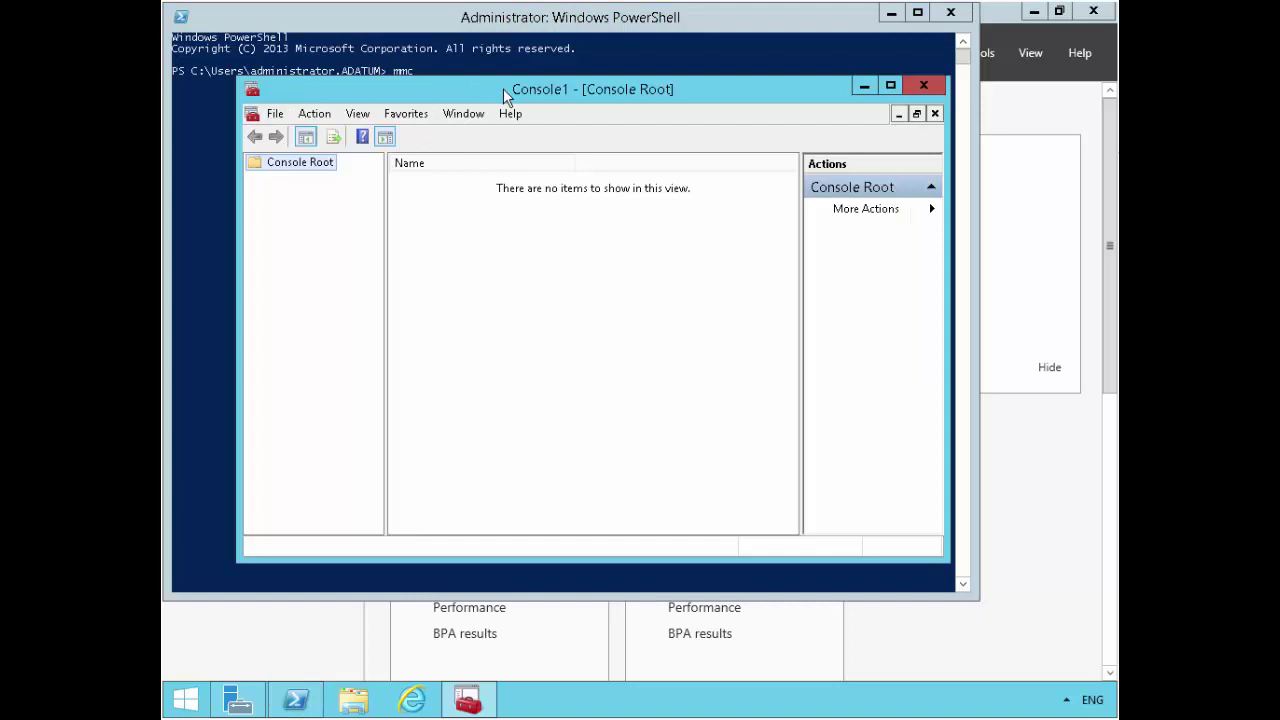
{"action": "double_click", "coordinate": [503, 88]}
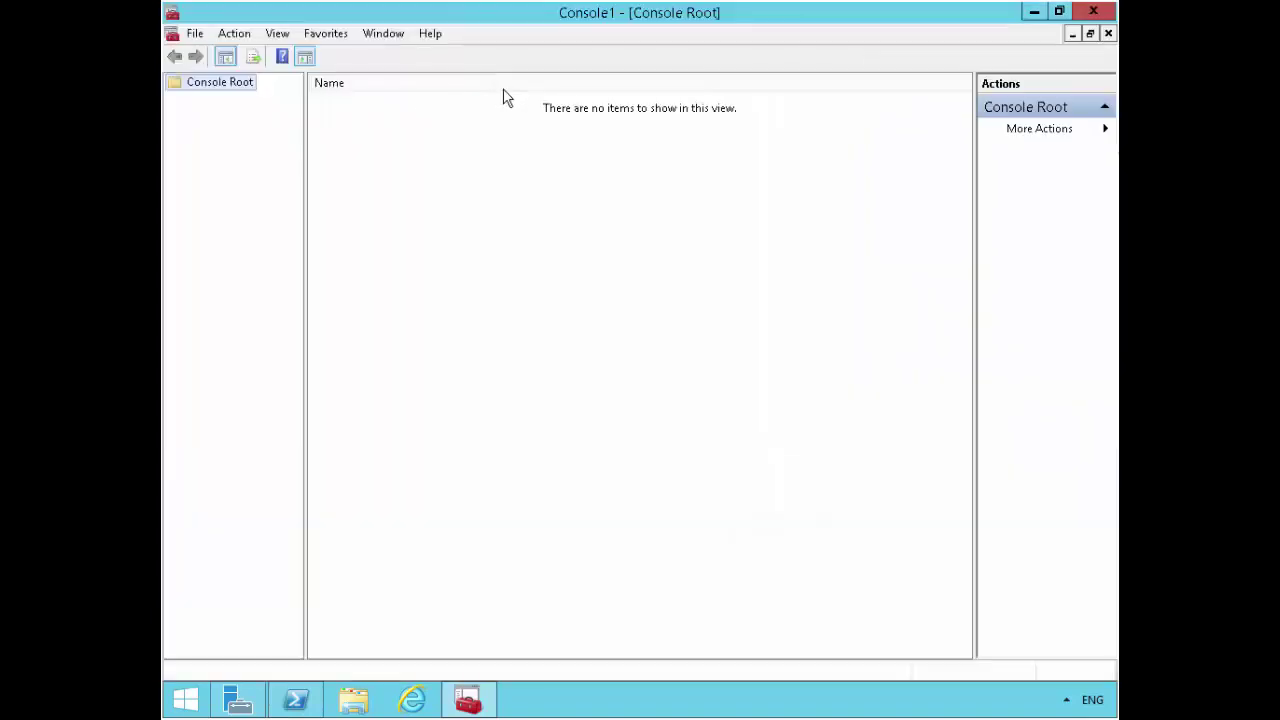
{"action": "right_click", "coordinate": [207, 89]}
{"action": "mouse_move", "coordinate": [287, 102]}
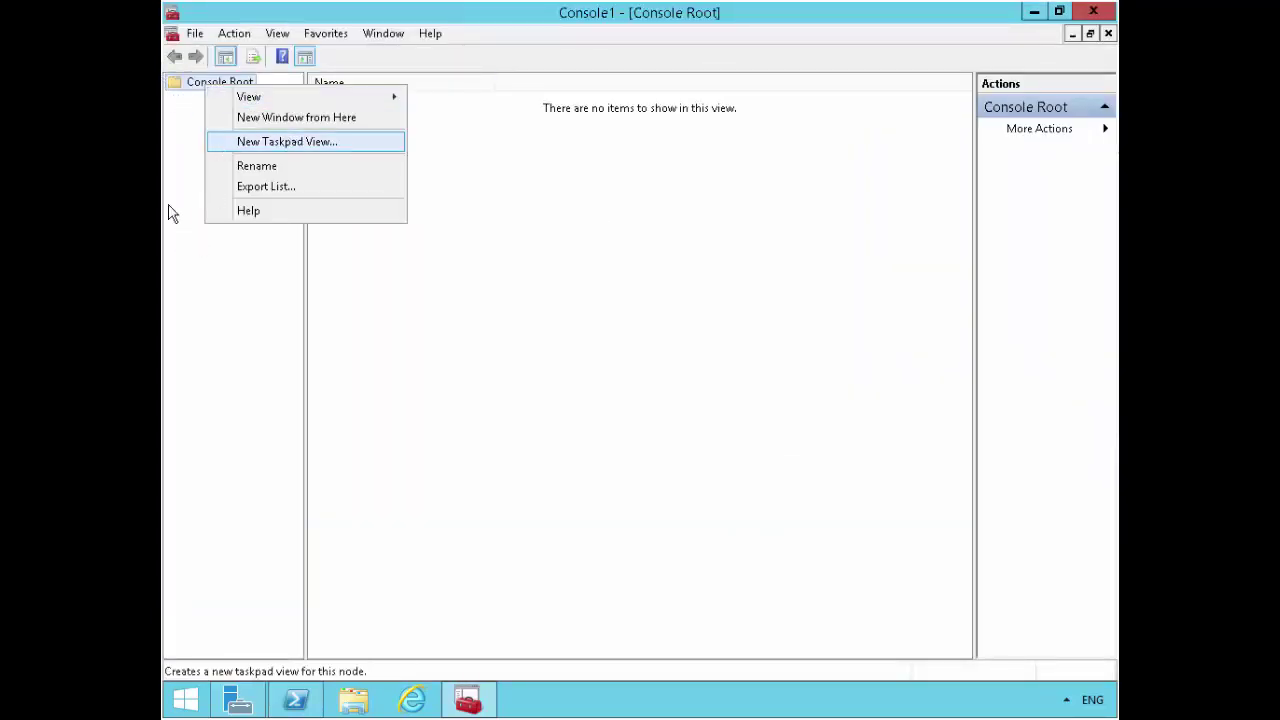
Step: Add the Certificates snap-in to the console, managing the computer account on the local computer
{"action": "left_click", "coordinate": [224, 36]}
{"action": "left_click", "coordinate": [235, 33]}
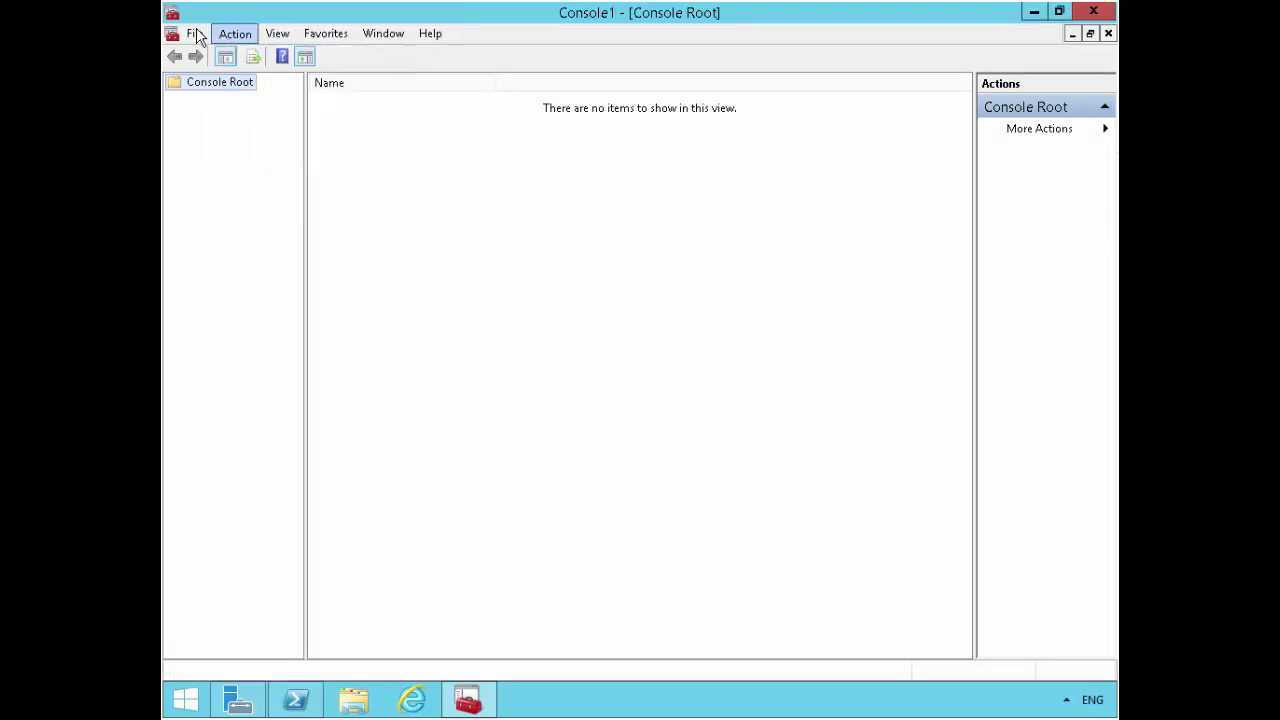
{"action": "left_click", "coordinate": [195, 34]}
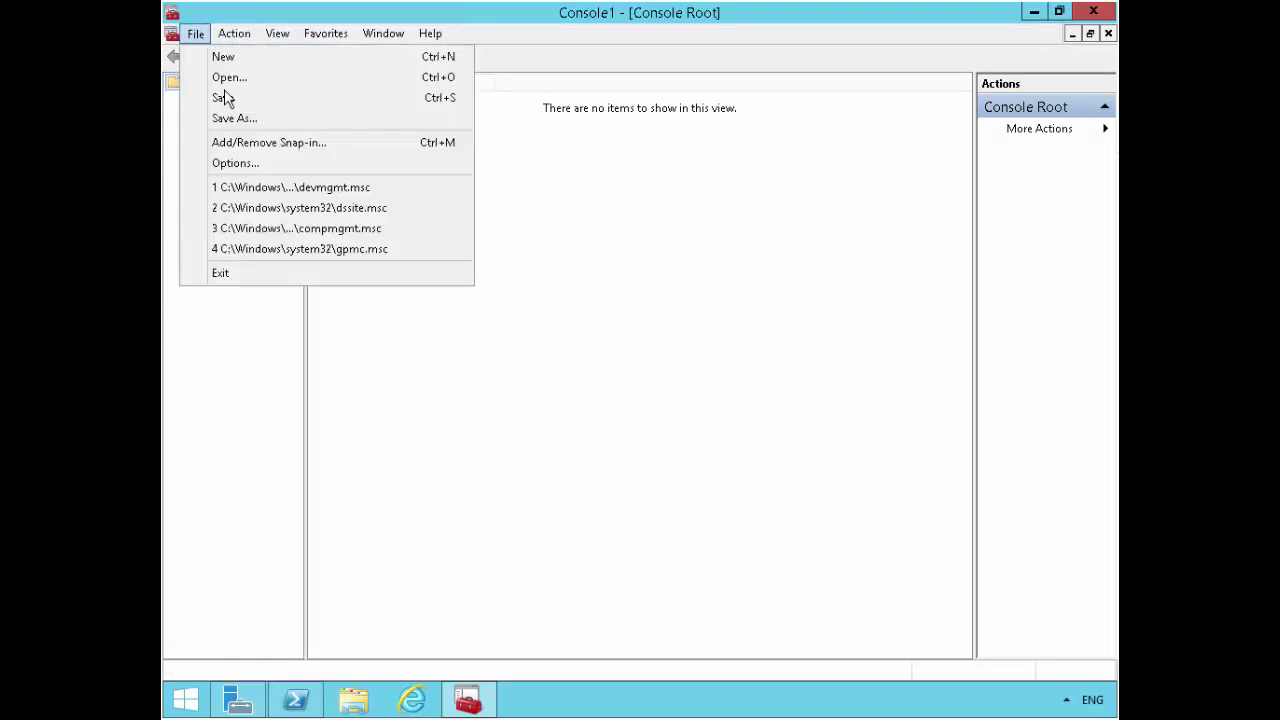
{"action": "left_click", "coordinate": [243, 146]}
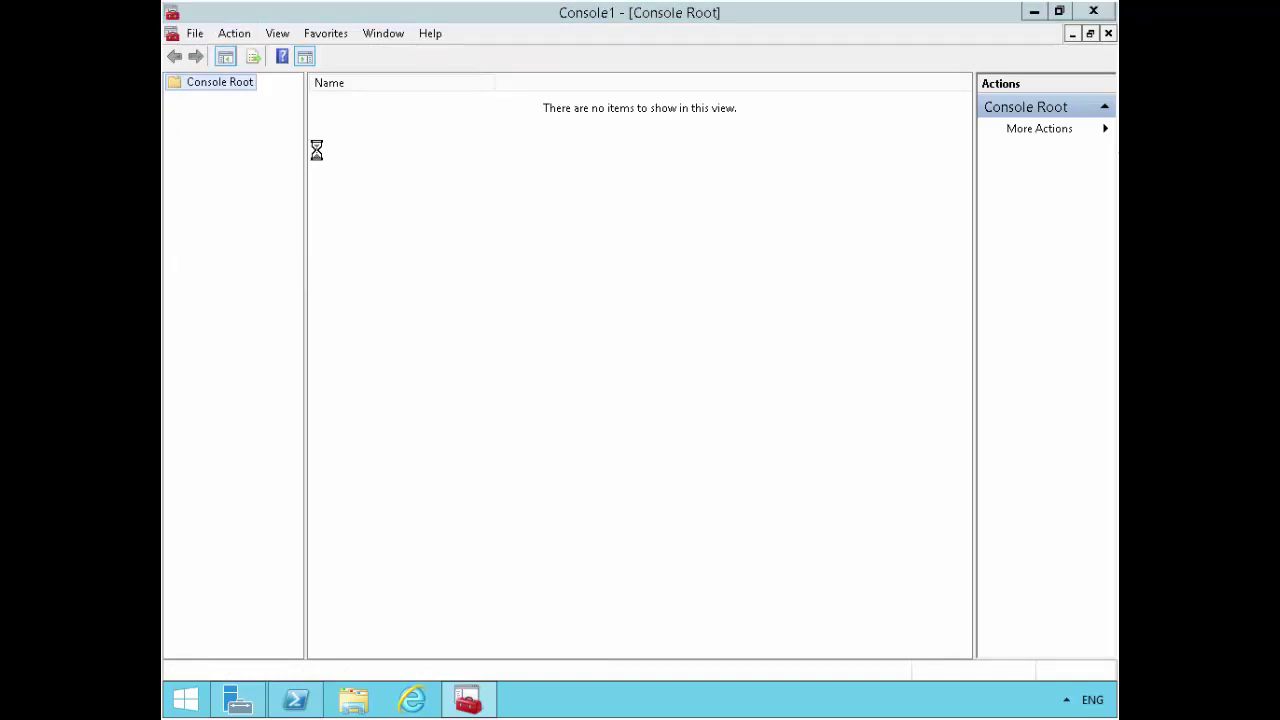
{"action": "left_click", "coordinate": [405, 326]}
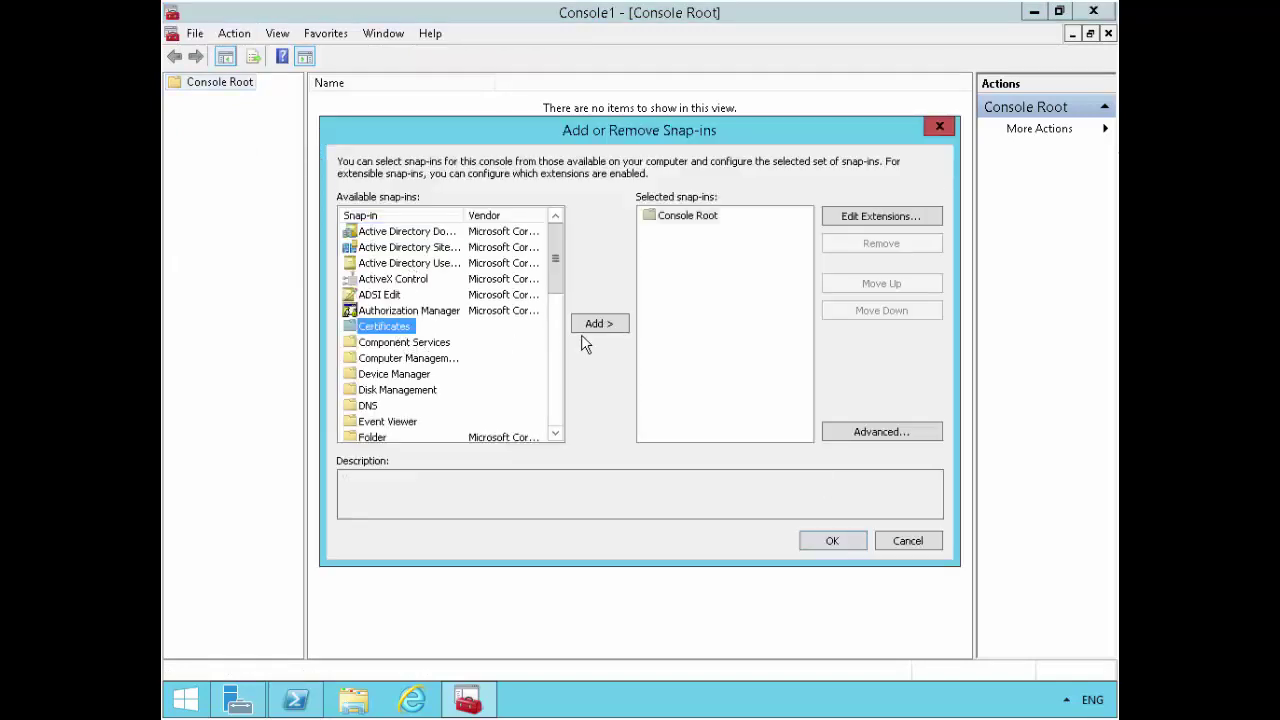
{"action": "left_click", "coordinate": [598, 325]}
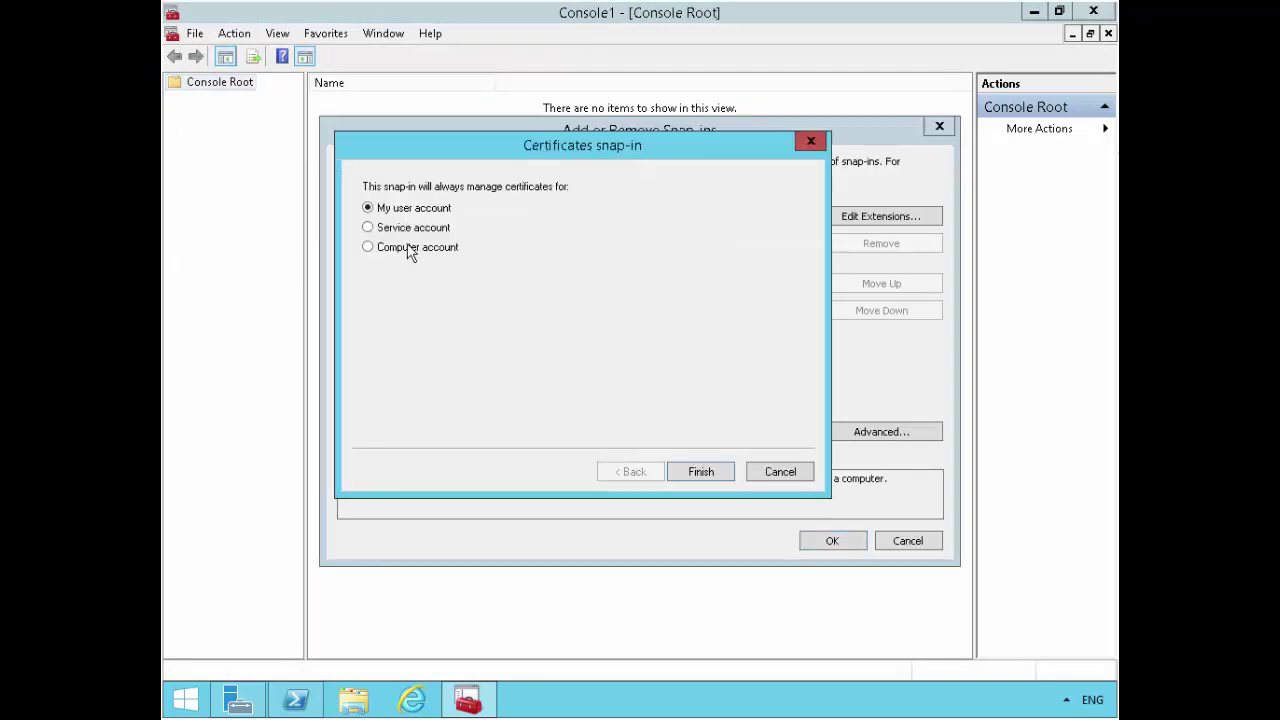
{"action": "left_click", "coordinate": [414, 249]}
{"action": "left_click", "coordinate": [695, 473]}
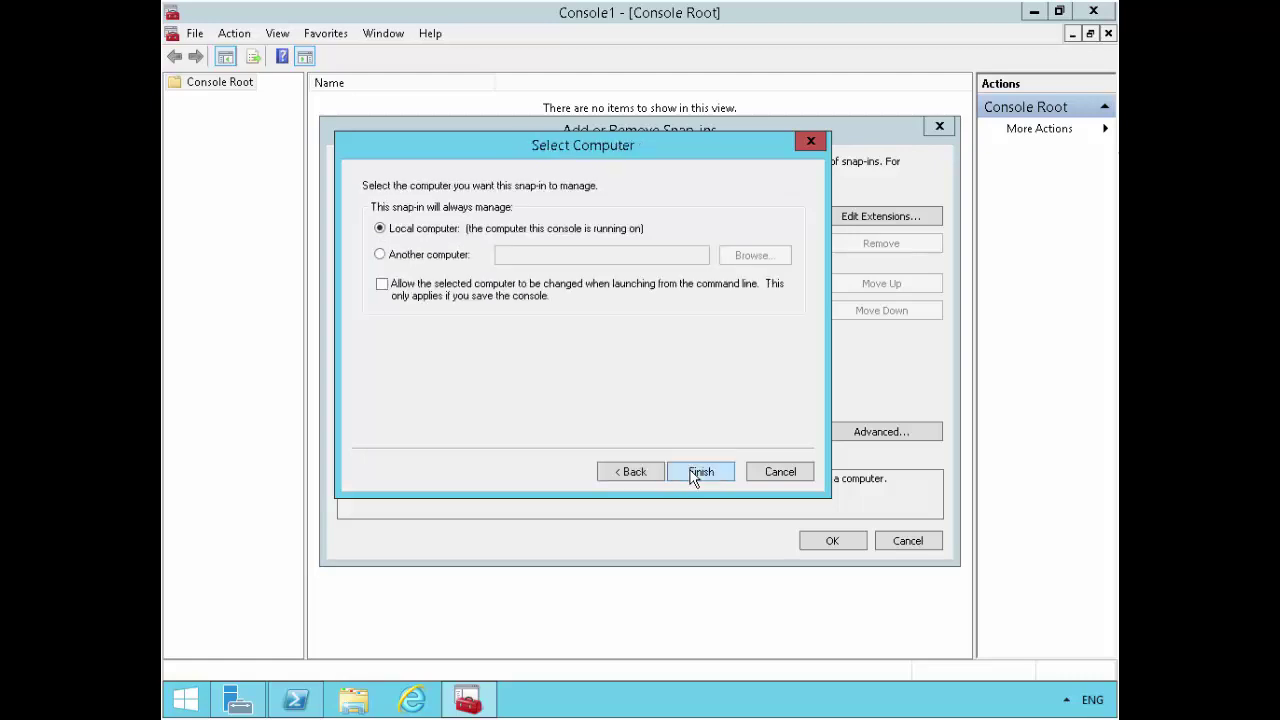
{"action": "left_click", "coordinate": [697, 474]}
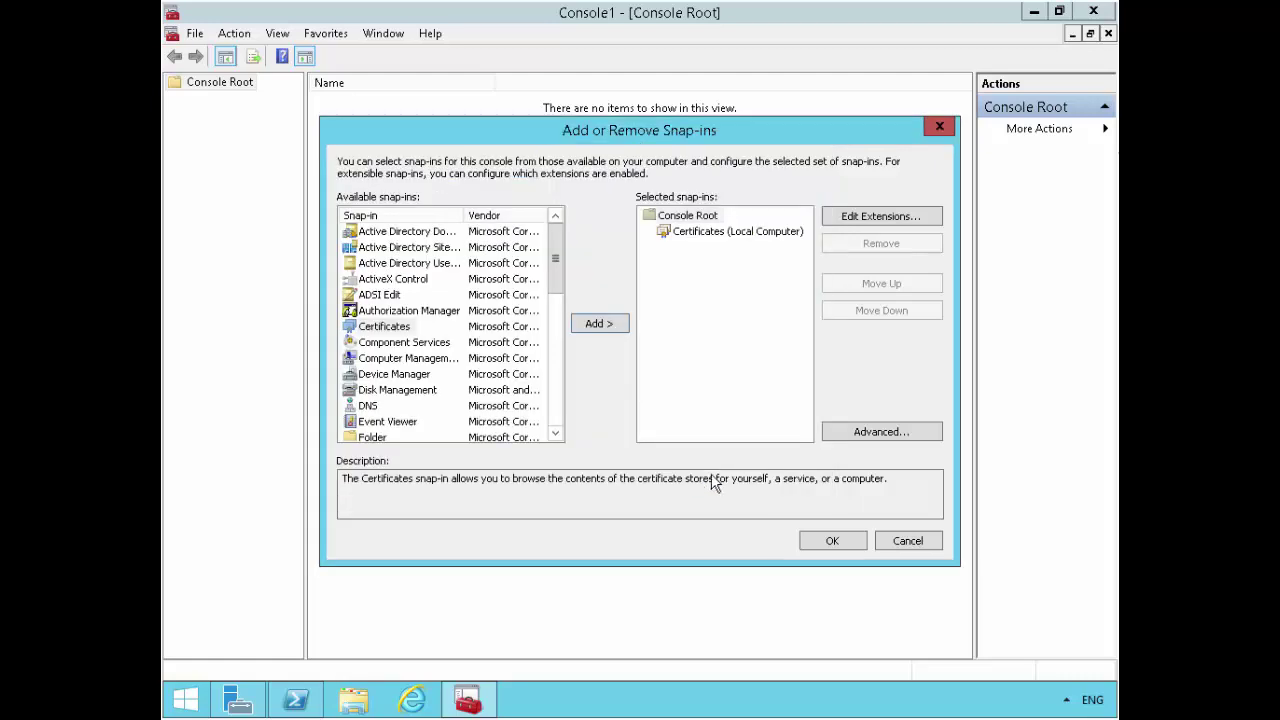
{"action": "left_click", "coordinate": [832, 541]}
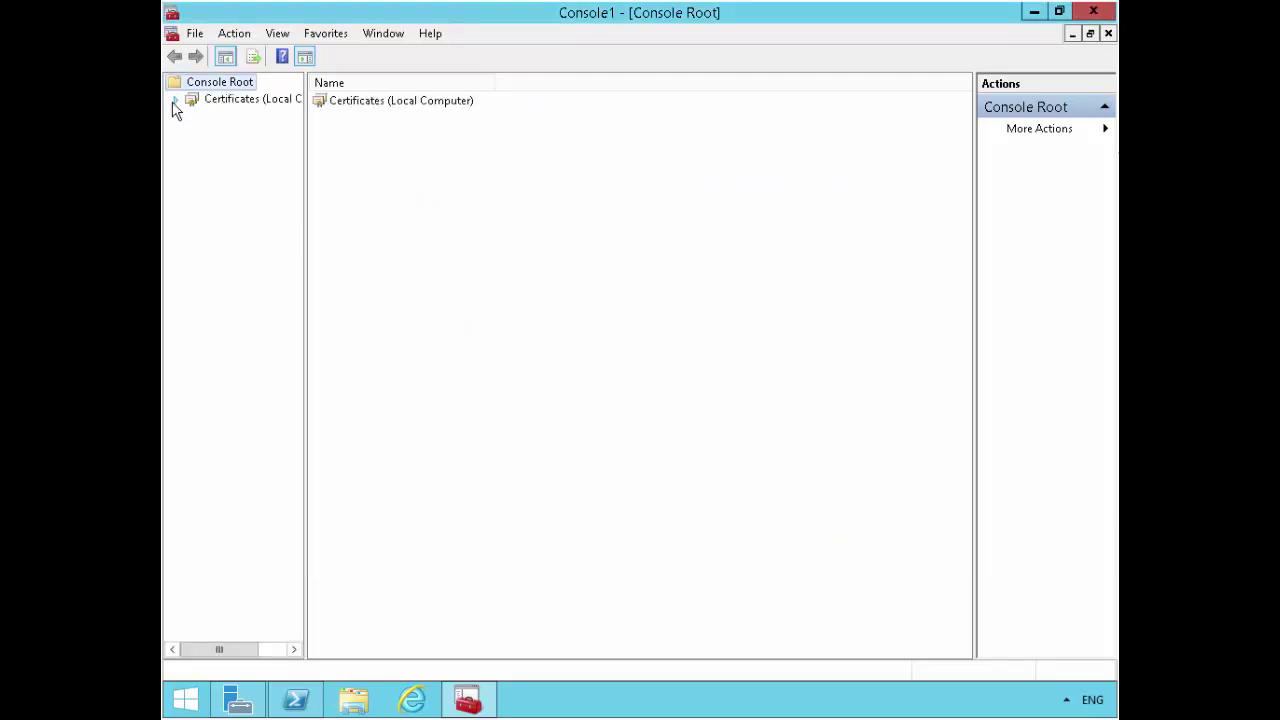
Step: Open the local computer's Trusted Root Certification Authorities certificates, widening the tree to read full names, and select the AdatumCA certificate
{"action": "left_click", "coordinate": [175, 101]}
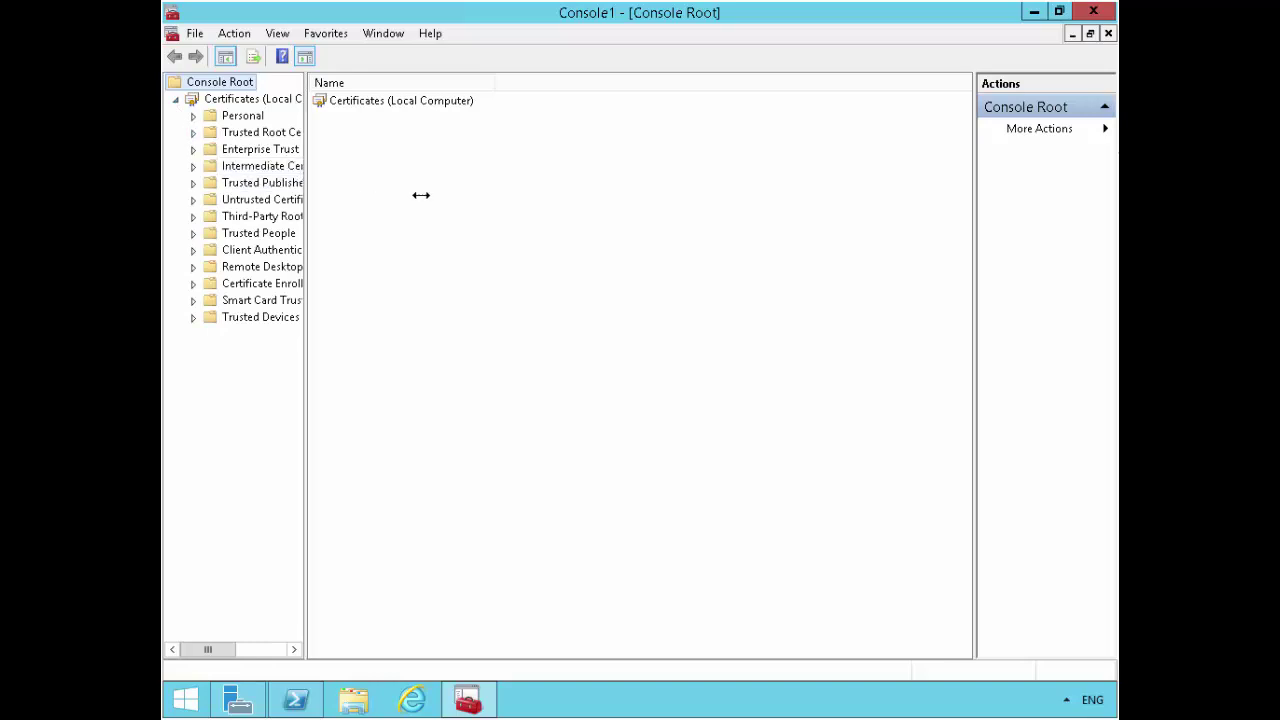
{"action": "left_click_drag", "start_coordinate": [421, 195], "coordinate": [418, 195]}
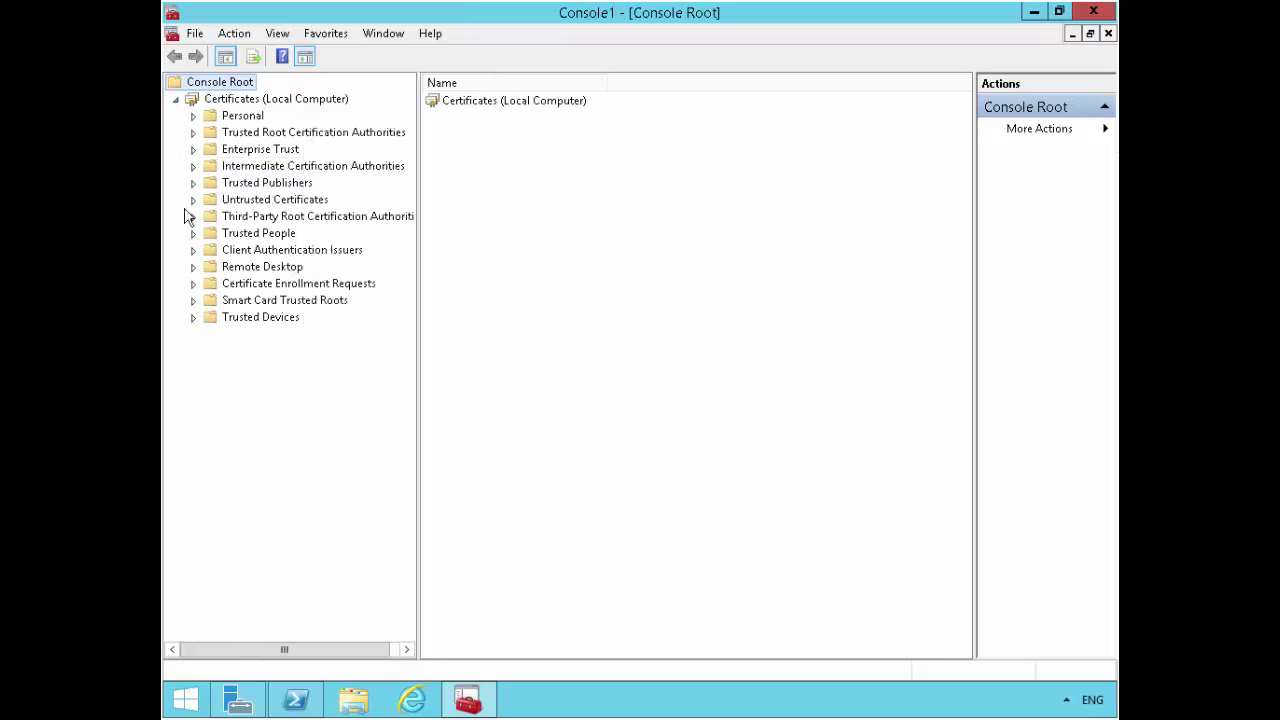
{"action": "left_click", "coordinate": [266, 132]}
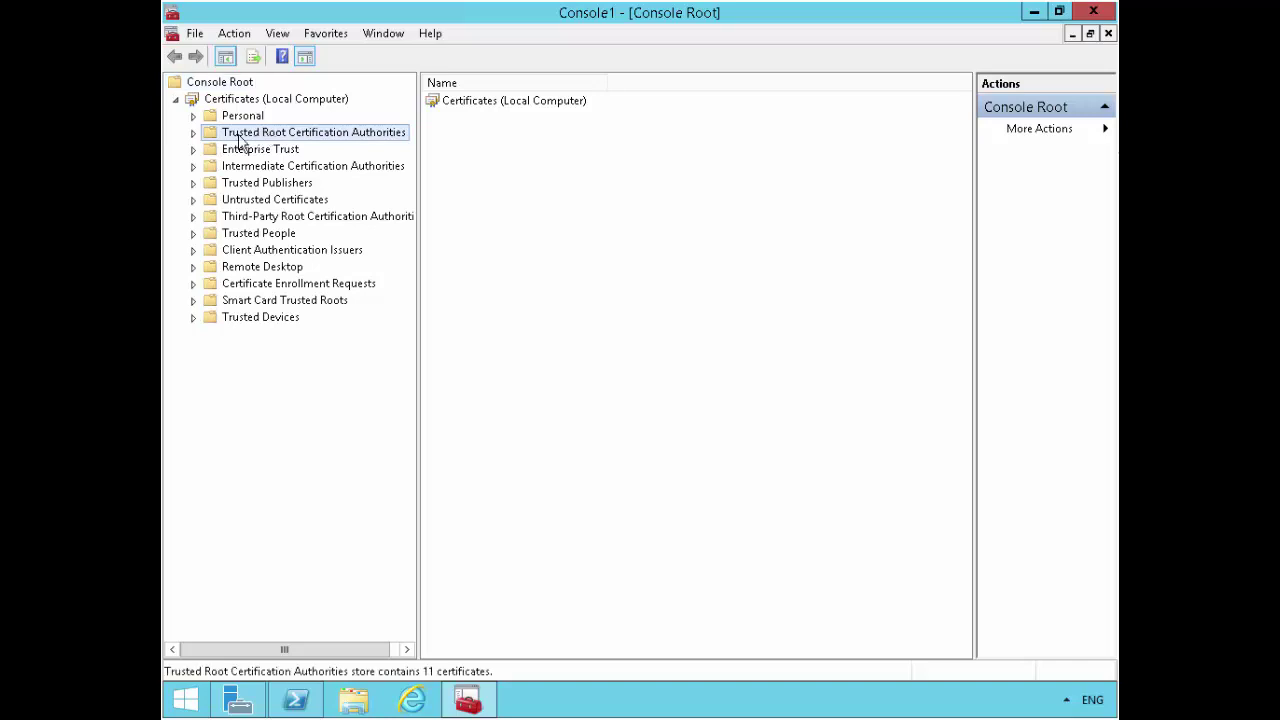
{"action": "left_click", "coordinate": [194, 133]}
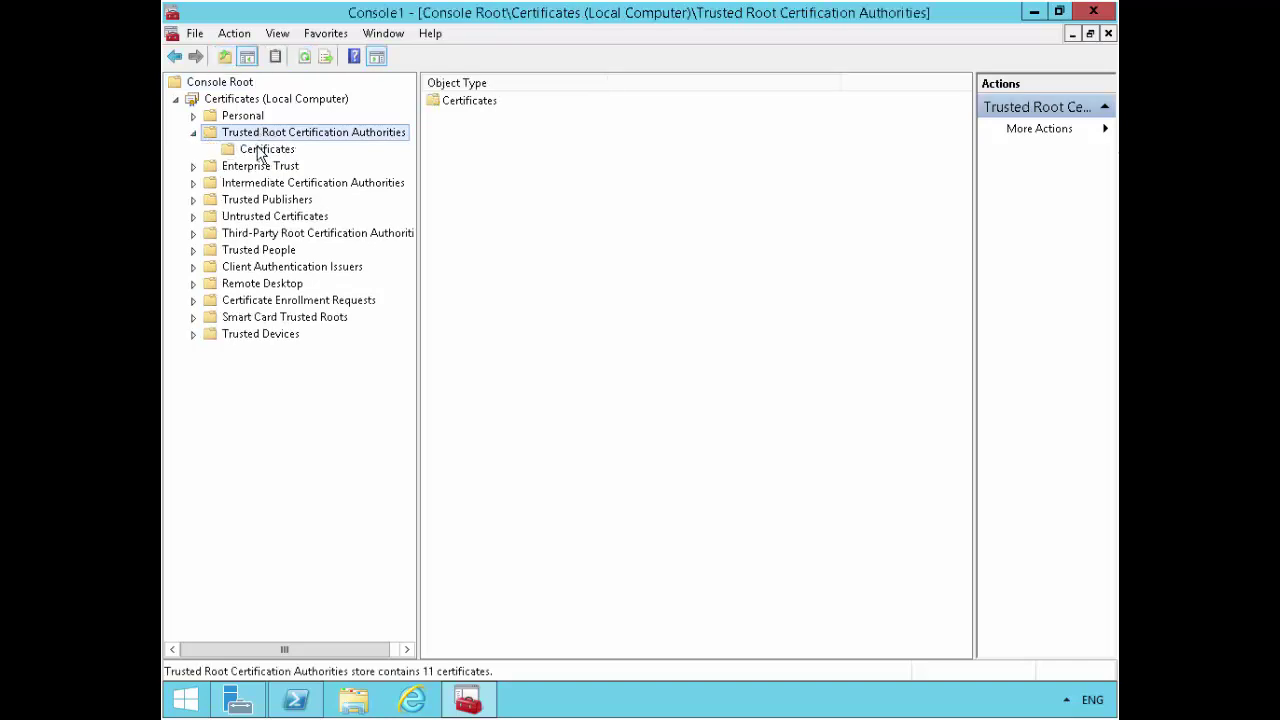
{"action": "left_click", "coordinate": [264, 150]}
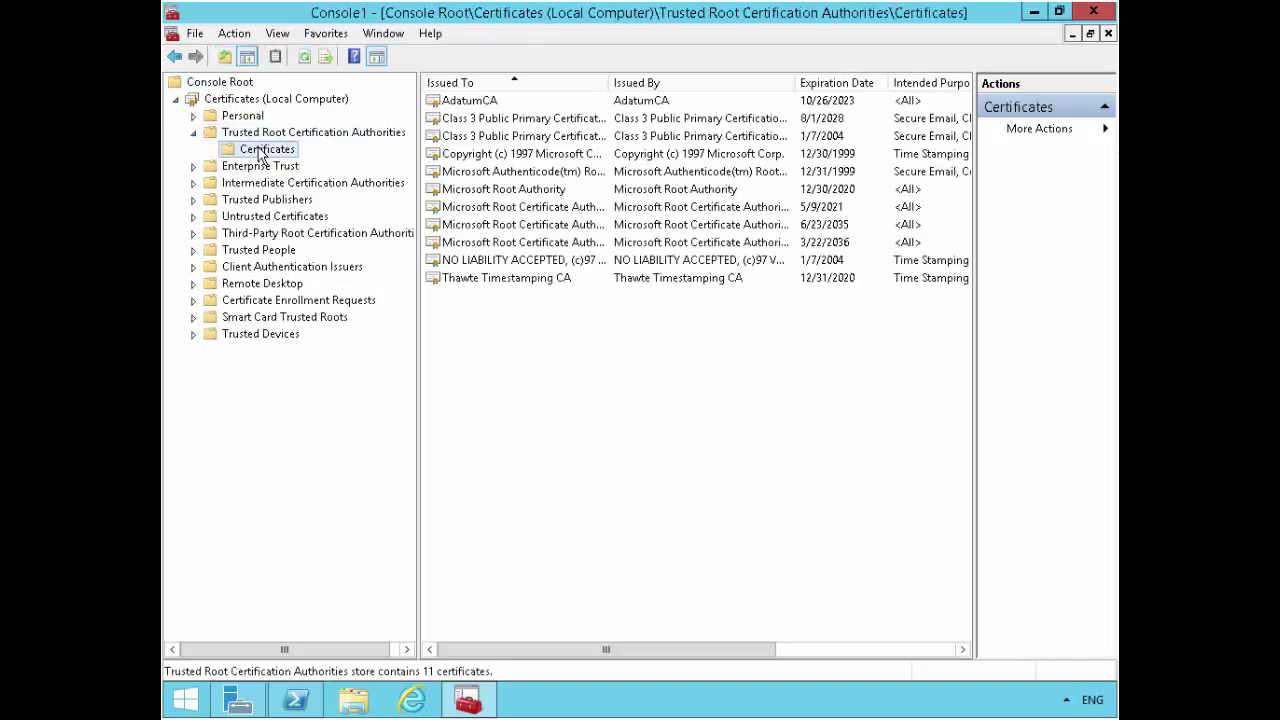
{"action": "left_click", "coordinate": [493, 103]}
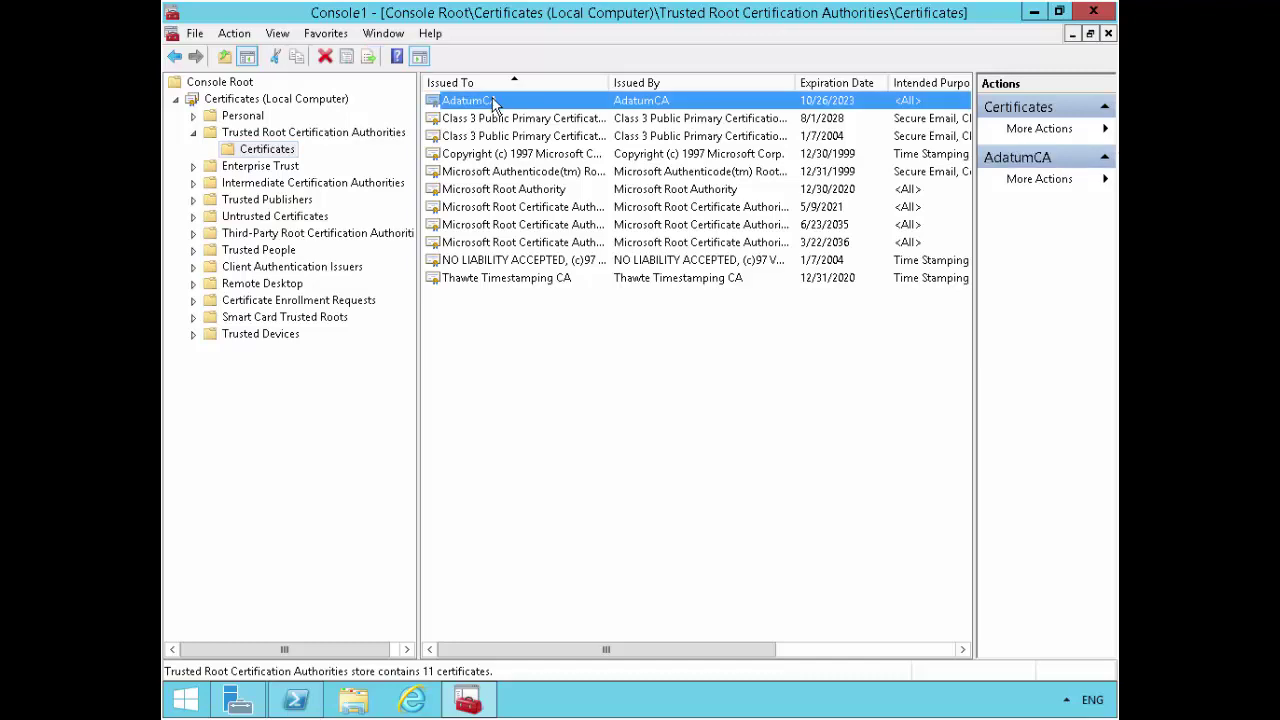